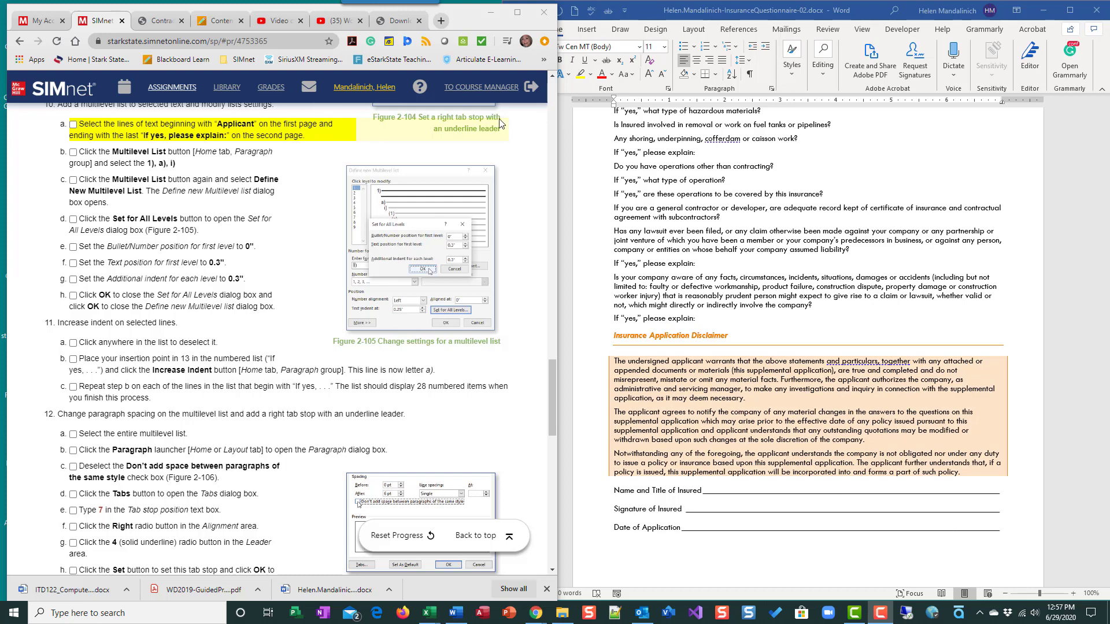
Step: Select the questionnaire lines from "Applicant:" on page one through the last "If yes, please explain:" on page two, and check off step 10a
{"action": "scroll", "coordinate": [325, 258], "scroll_direction": "up", "scroll_amount": 1}
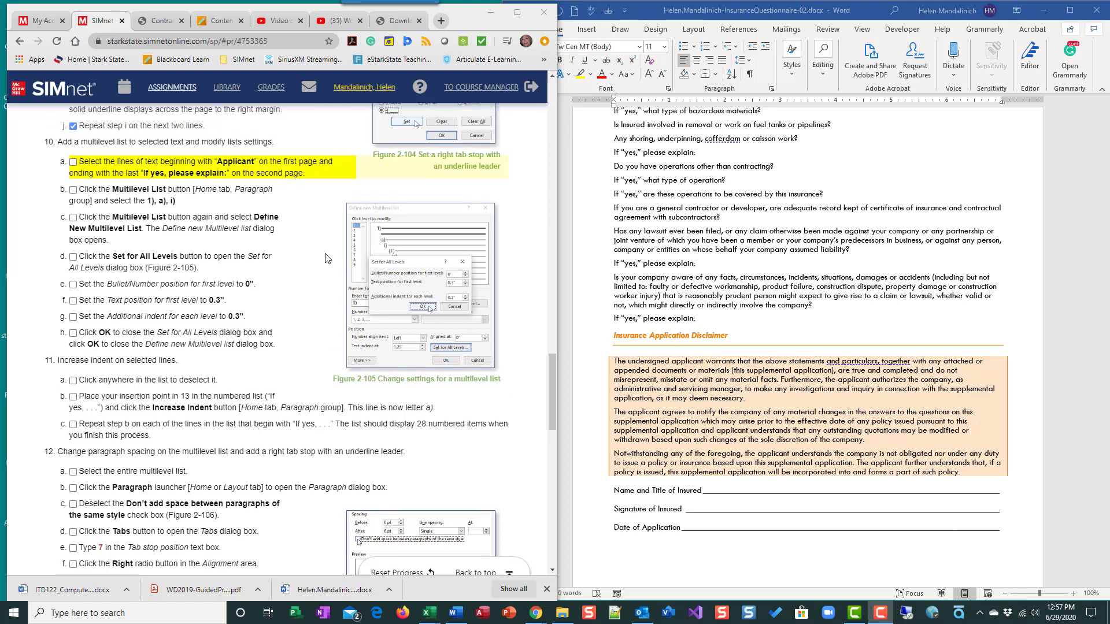
{"action": "scroll", "coordinate": [325, 258], "scroll_direction": "down", "scroll_amount": 1}
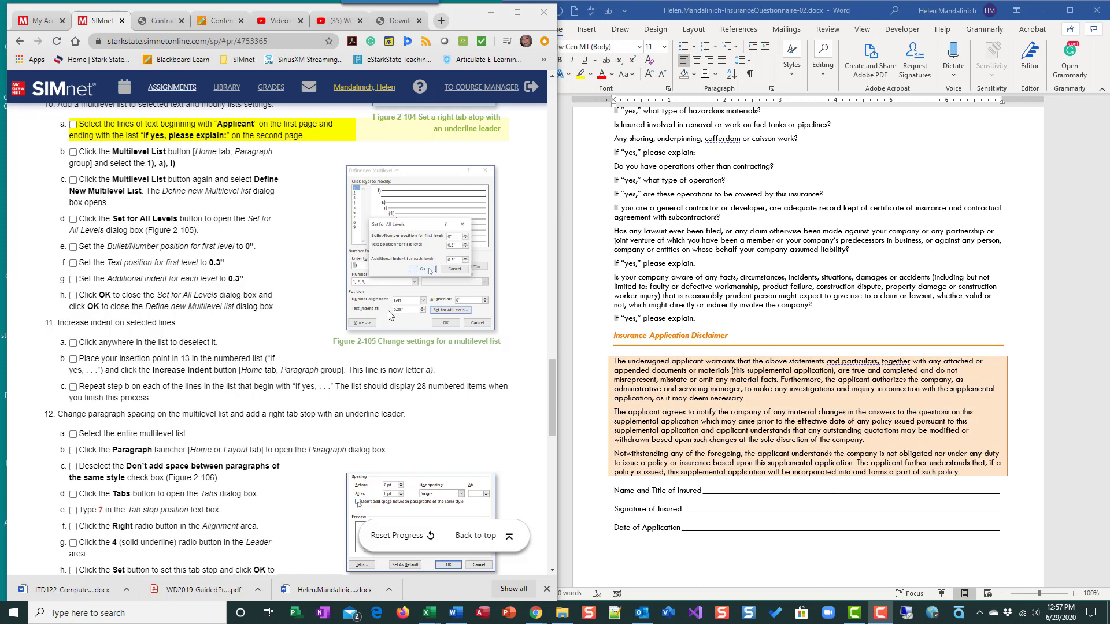
{"action": "scroll", "coordinate": [388, 315], "scroll_direction": "up", "scroll_amount": 3}
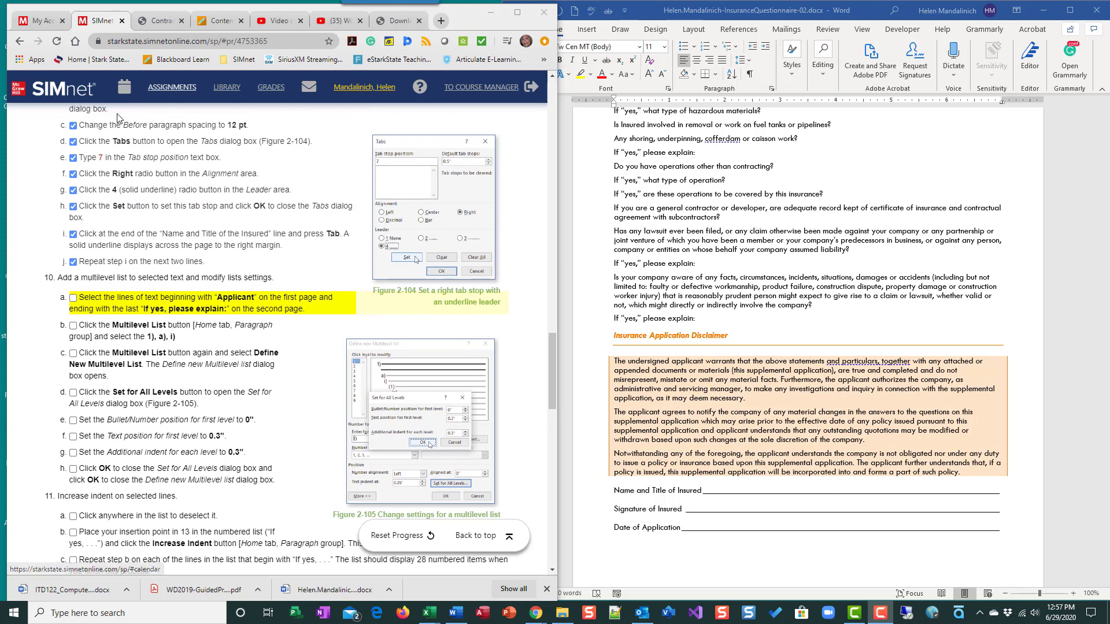
{"action": "scroll", "coordinate": [293, 276], "scroll_direction": "down", "scroll_amount": 2}
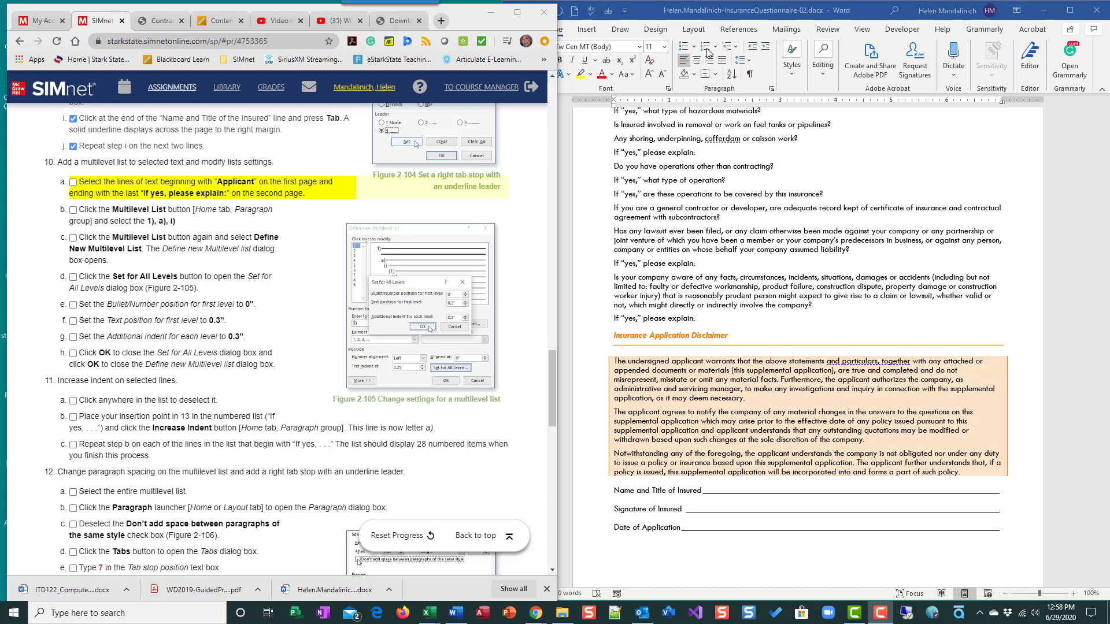
{"action": "left_click", "coordinate": [736, 51]}
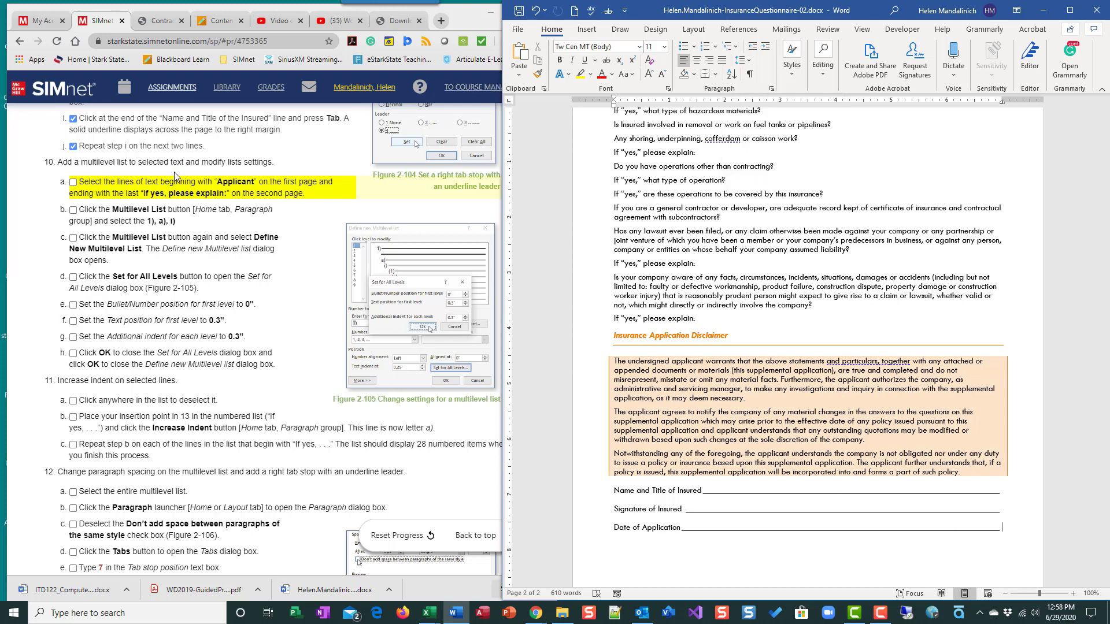
{"action": "scroll", "coordinate": [698, 208], "scroll_direction": "up", "scroll_amount": 20}
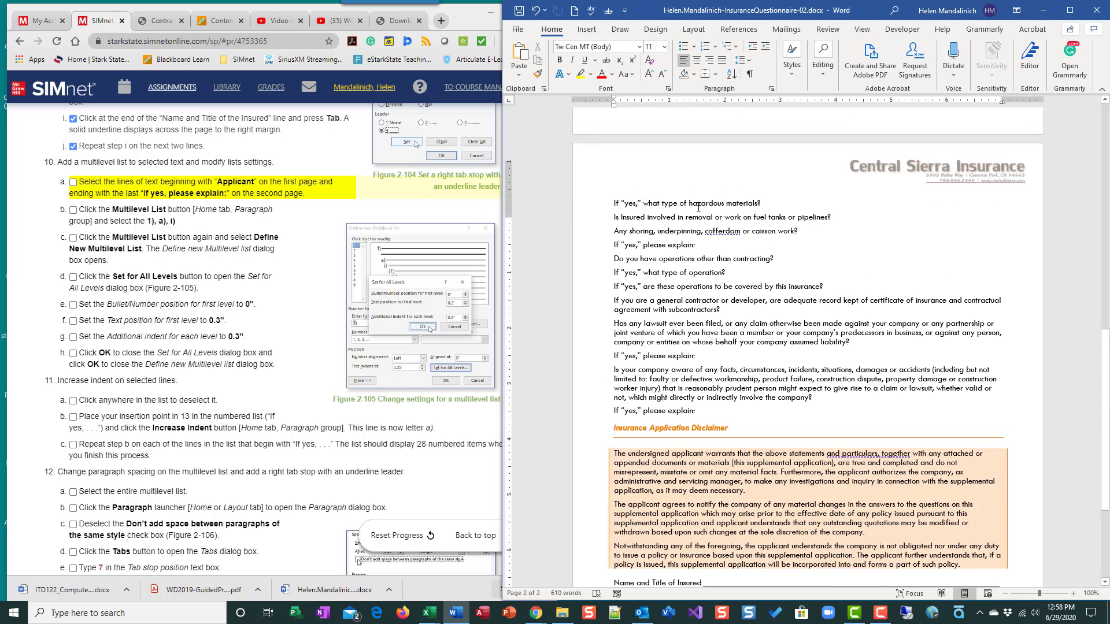
{"action": "scroll", "coordinate": [699, 204], "scroll_direction": "up", "scroll_amount": 1}
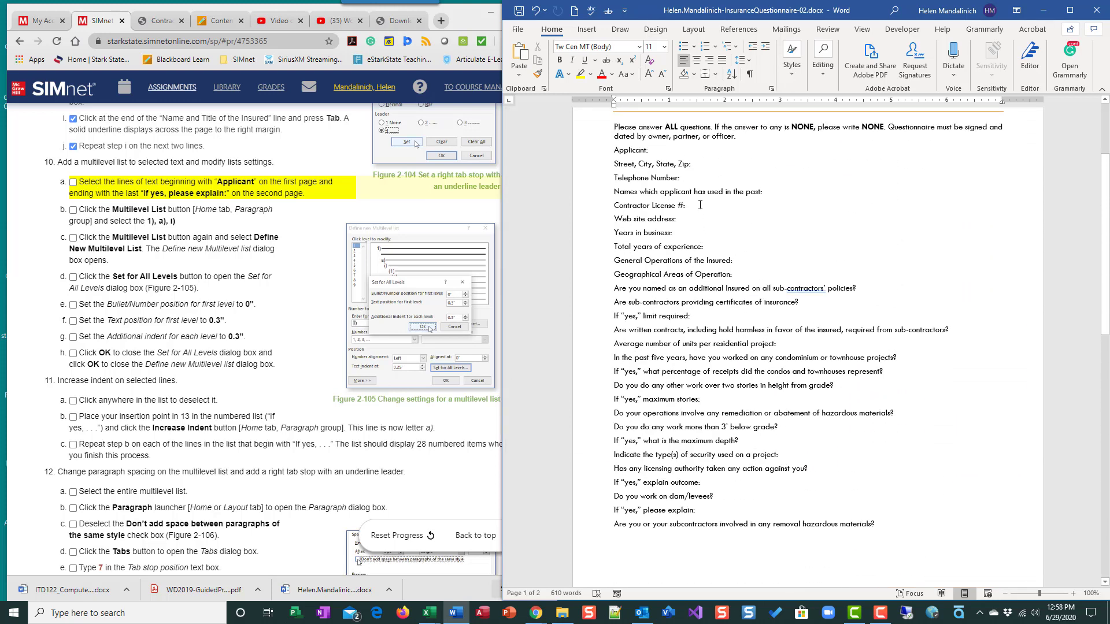
{"action": "key", "text": "ctrl+Home"}
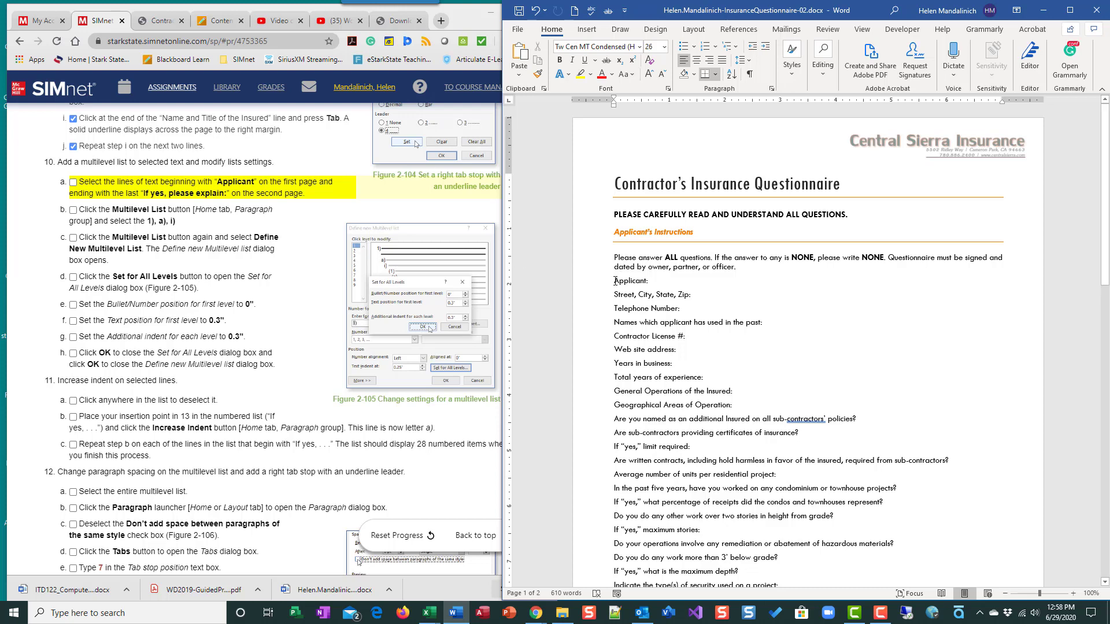
{"action": "left_click_drag", "start_coordinate": [614, 281], "coordinate": [706, 374]}
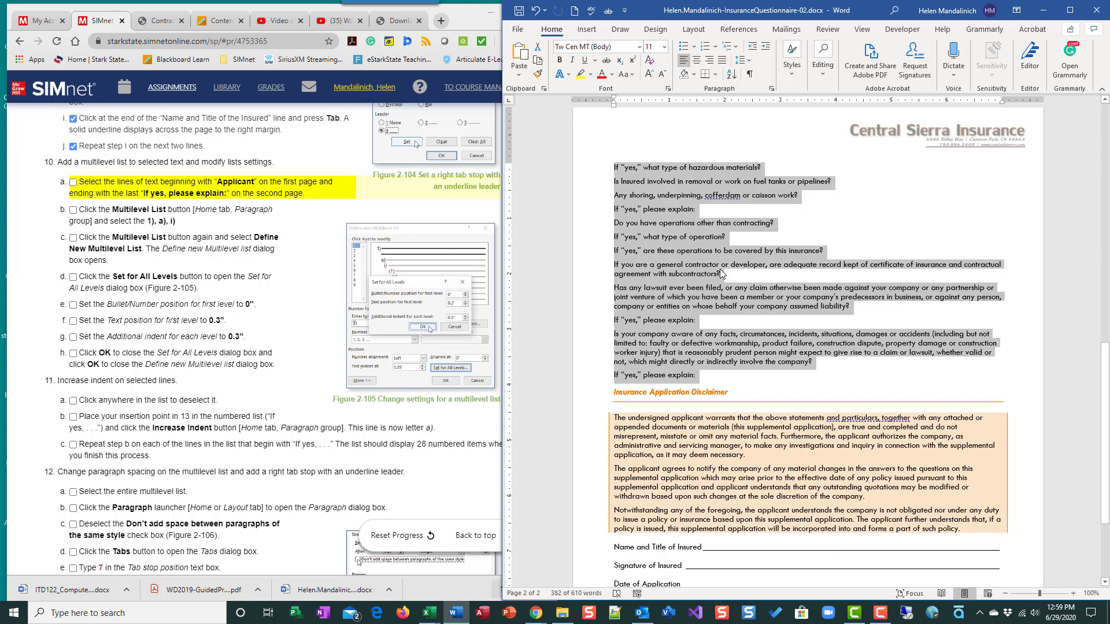
{"action": "left_click", "coordinate": [73, 182]}
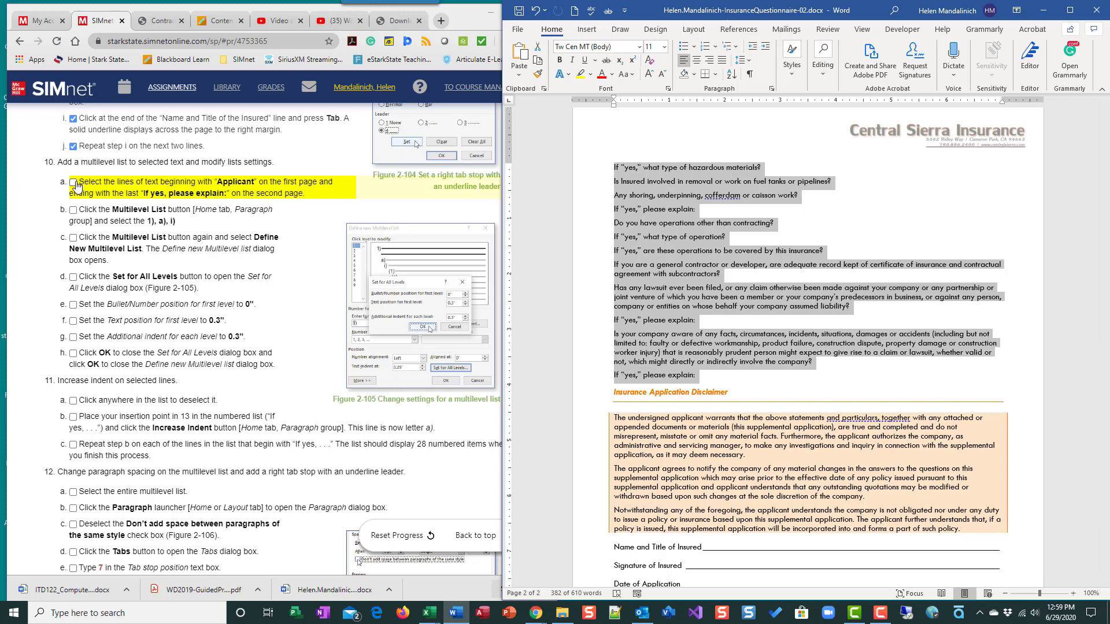
Step: Apply the 1), a), i) multilevel list format to the selected questionnaire lines
{"action": "left_click", "coordinate": [724, 231]}
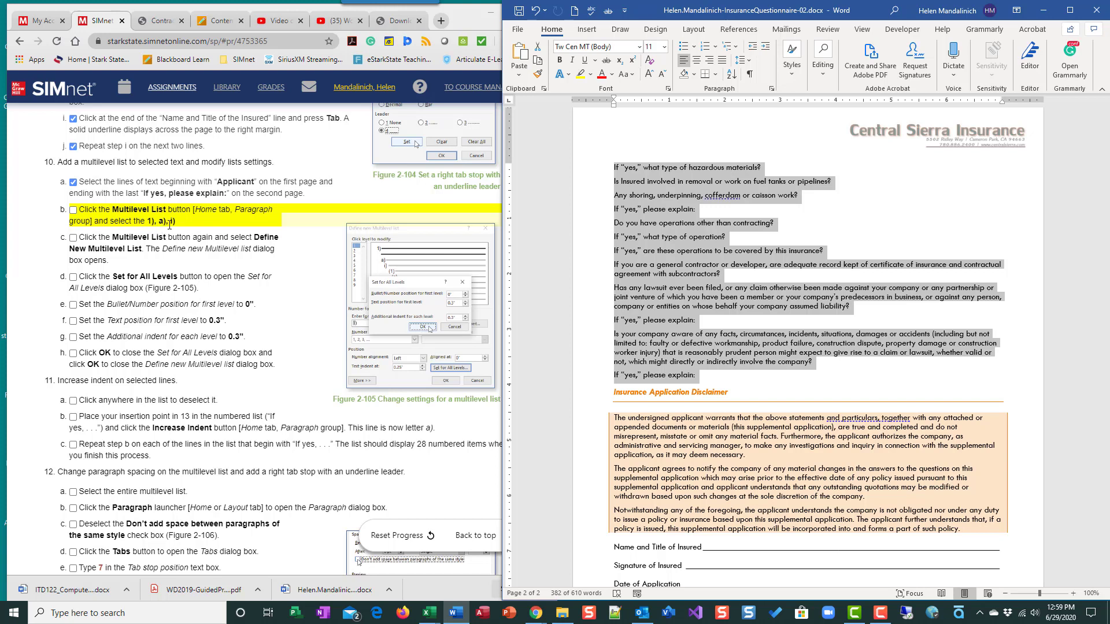
{"action": "left_click", "coordinate": [741, 48]}
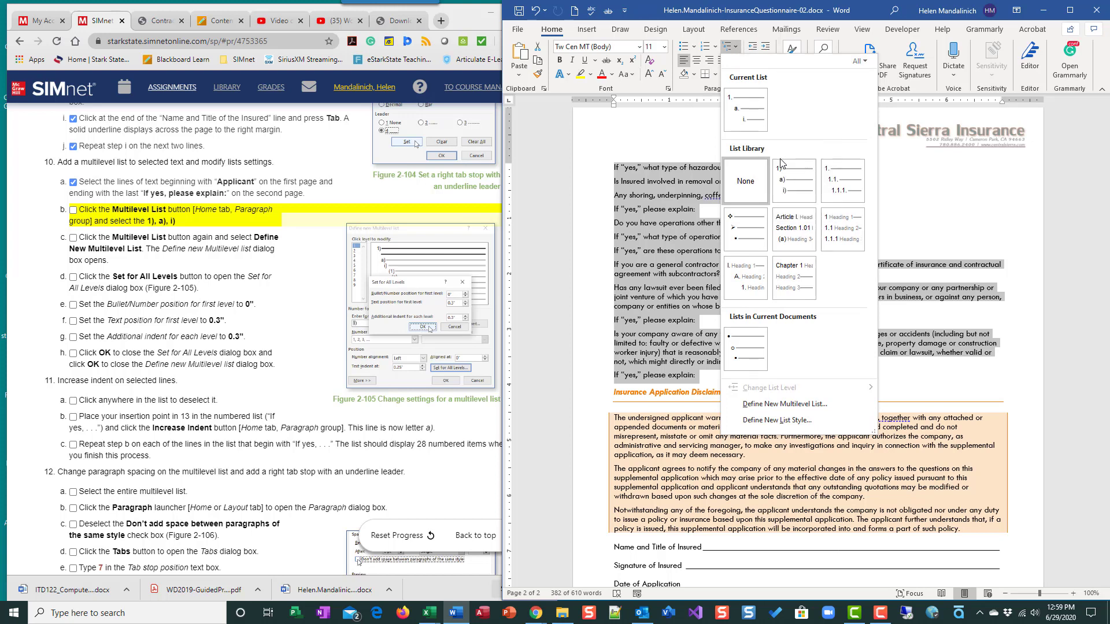
{"action": "mouse_move", "coordinate": [785, 165]}
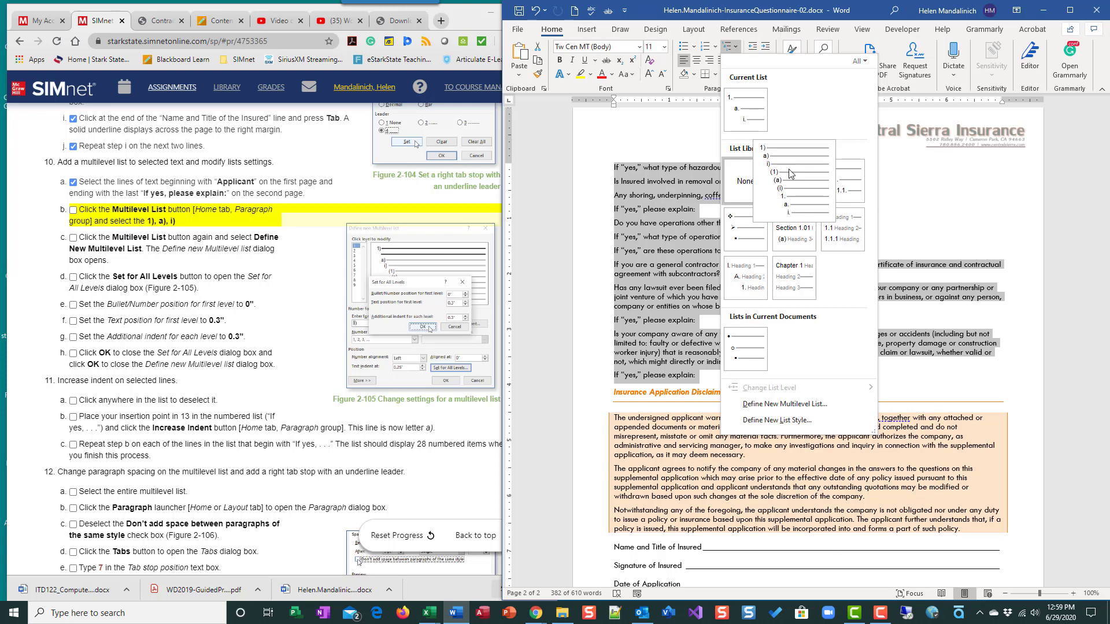
{"action": "left_click", "coordinate": [790, 173]}
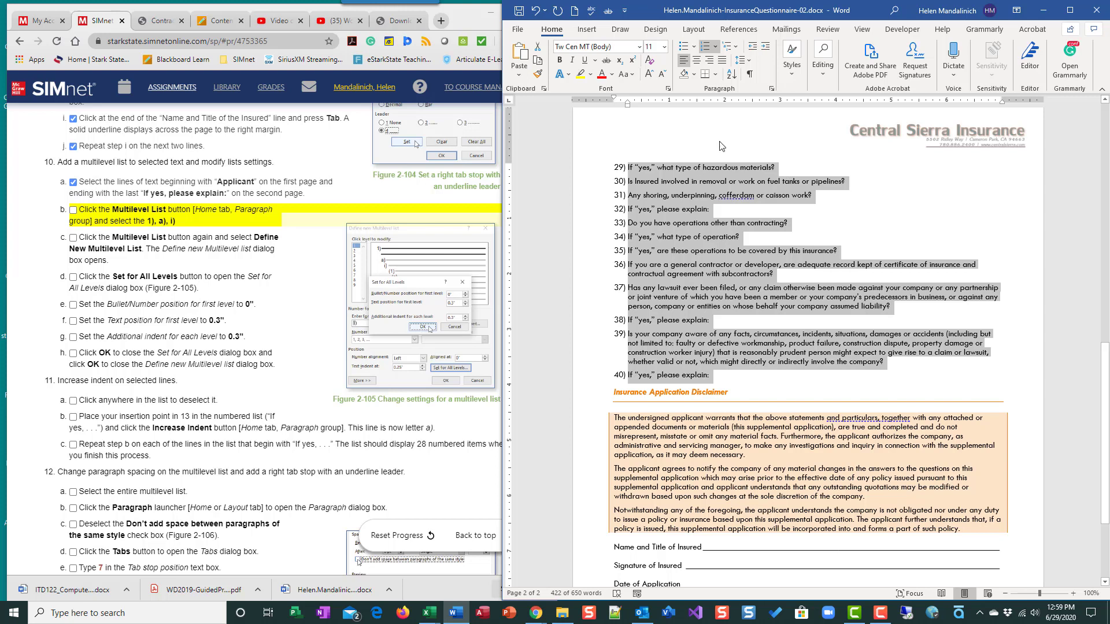
Step: Start defining a new multilevel list, open its Set for All Levels settings, and check off steps 10b through 10d
{"action": "left_click", "coordinate": [738, 51]}
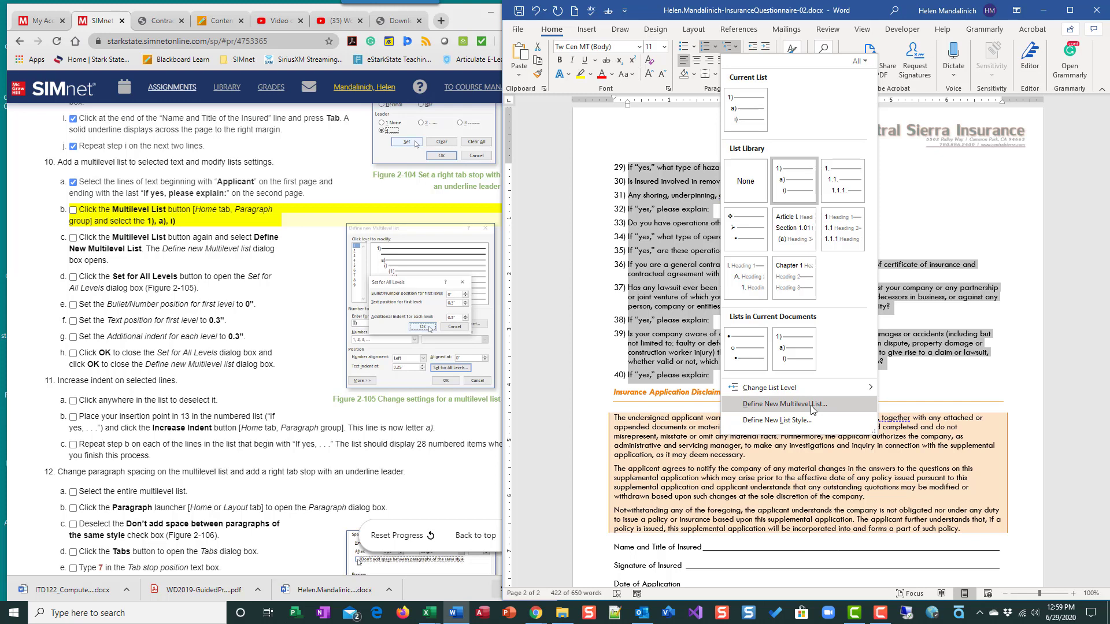
{"action": "left_click", "coordinate": [784, 404]}
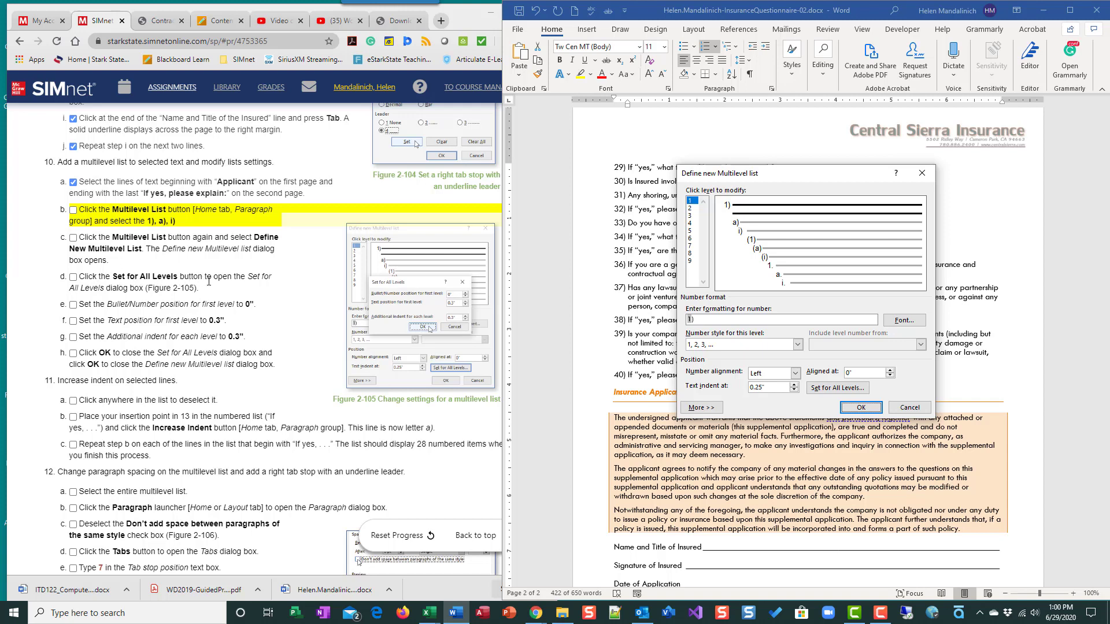
{"action": "left_click", "coordinate": [818, 393]}
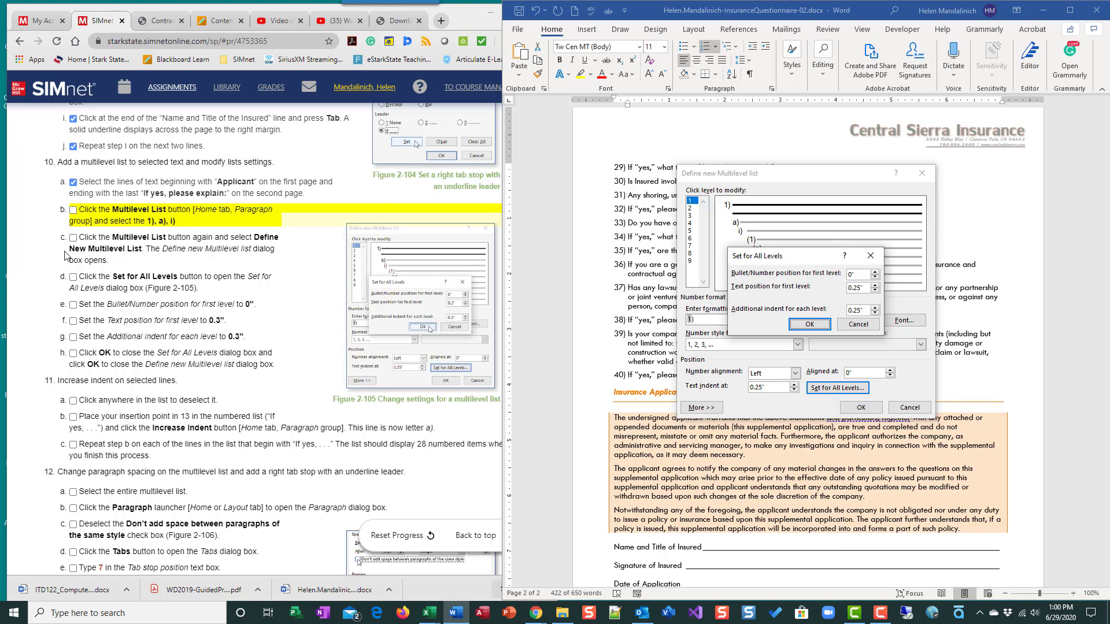
{"action": "left_click", "coordinate": [73, 218]}
{"action": "left_click", "coordinate": [73, 211]}
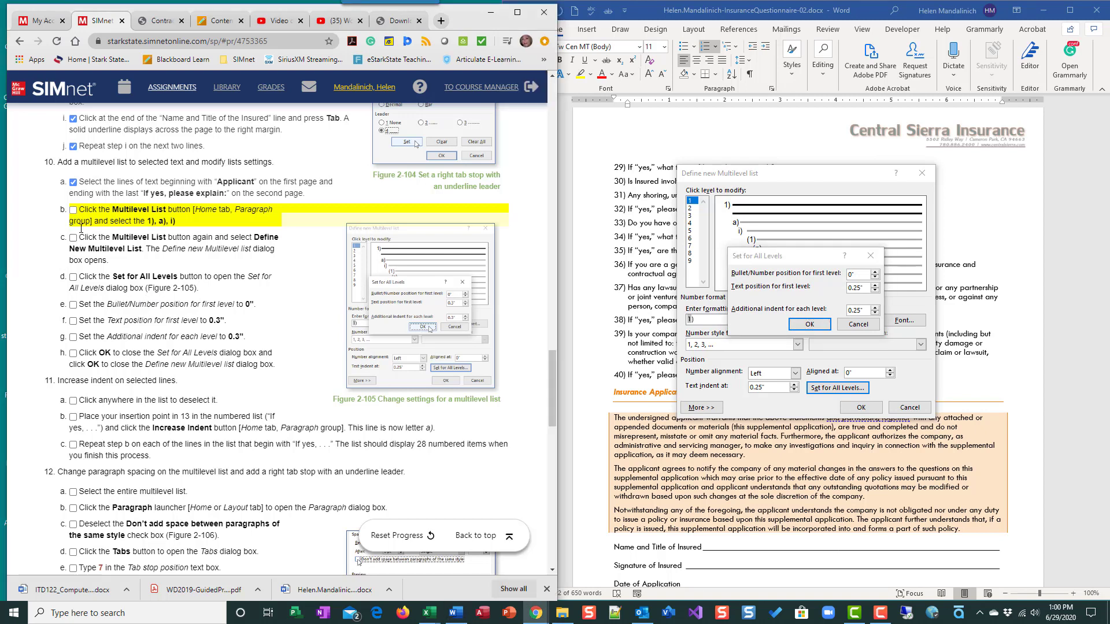
{"action": "left_click", "coordinate": [73, 238]}
{"action": "left_click", "coordinate": [74, 278]}
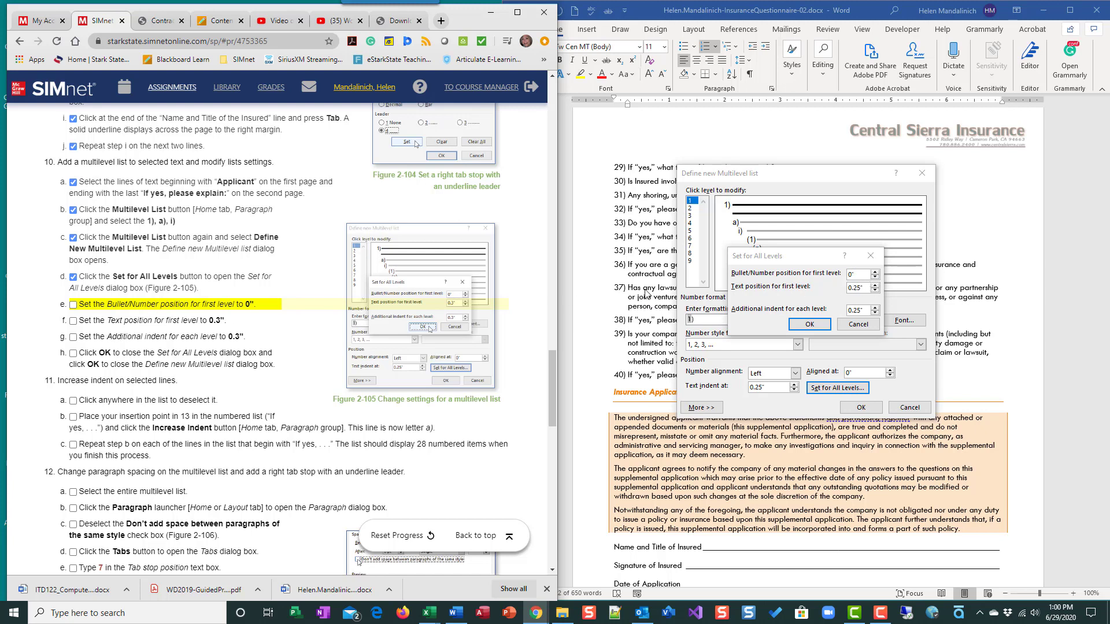
Step: Set the text position for first level and the additional indent for each level to 0.3", and check off steps 10e through 10g
{"action": "left_click", "coordinate": [876, 288]}
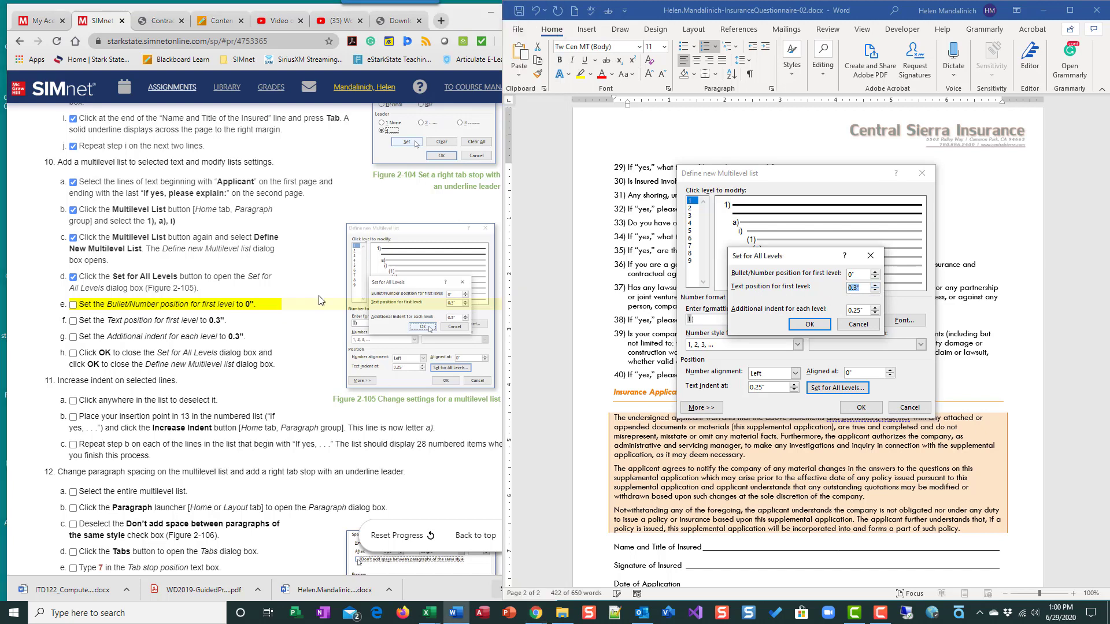
{"action": "left_click", "coordinate": [74, 322]}
{"action": "left_click", "coordinate": [73, 305]}
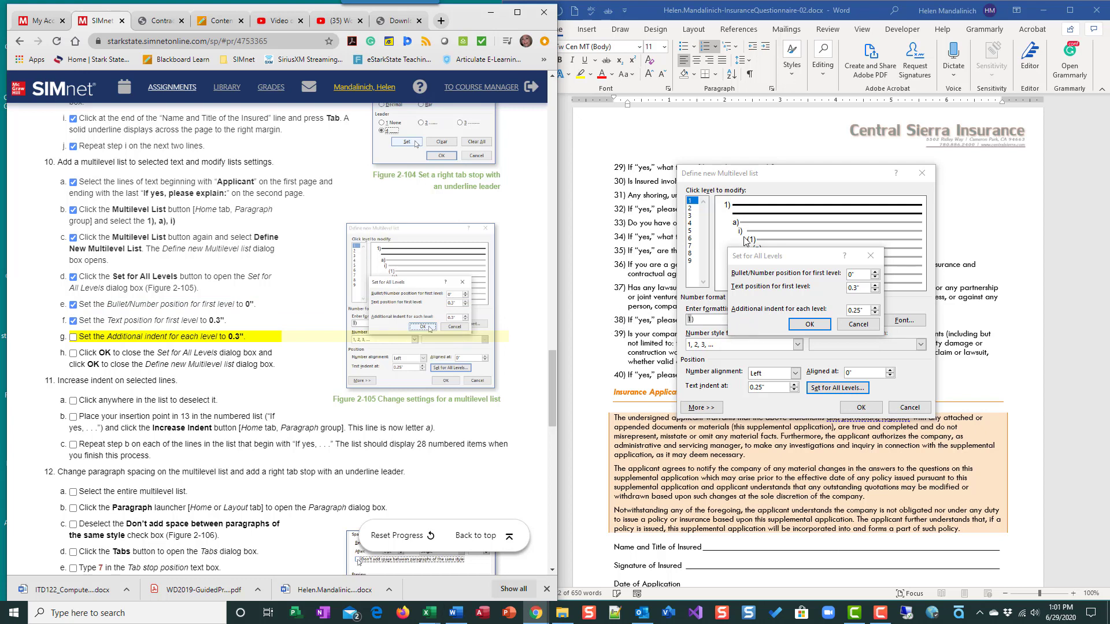
{"action": "left_click", "coordinate": [875, 307]}
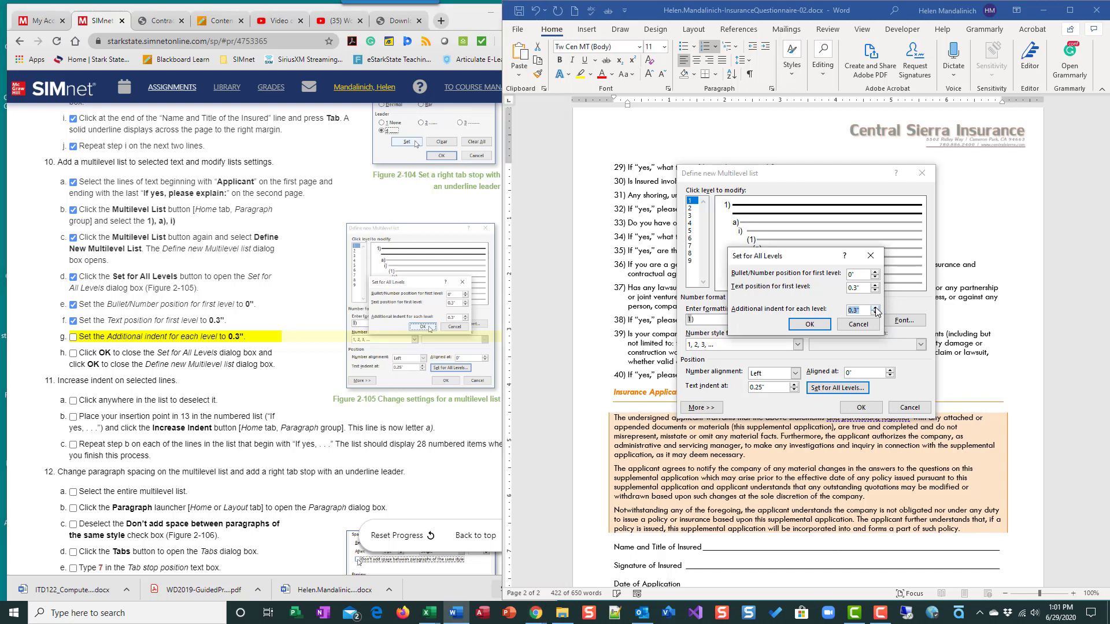
{"action": "left_click", "coordinate": [73, 337]}
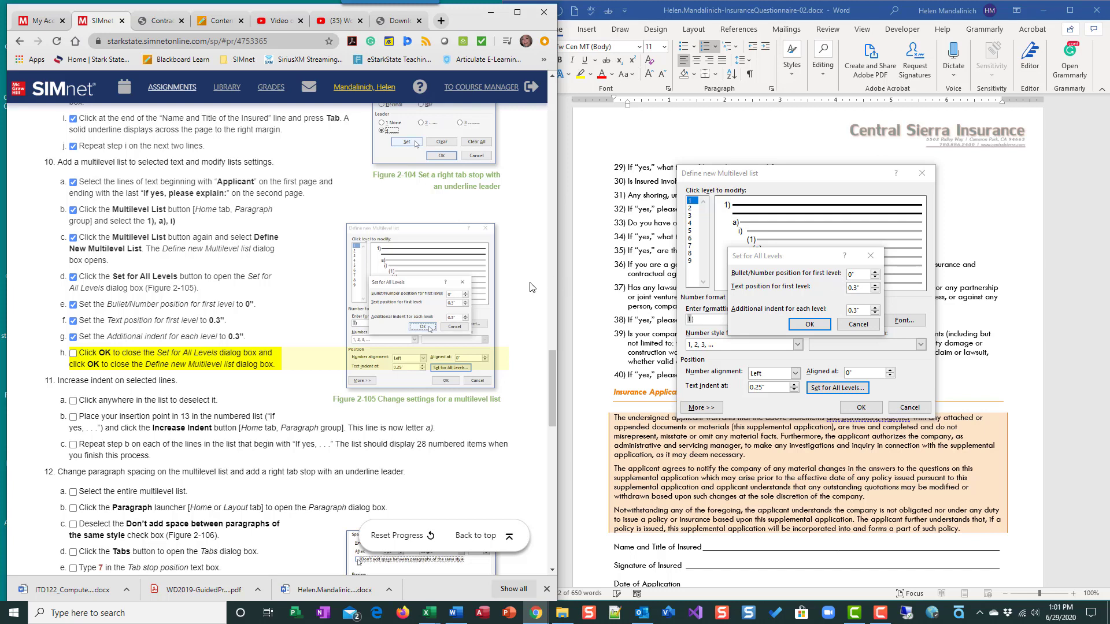
Step: Accept the all-levels settings and the new multilevel list definition, and check off step 10h
{"action": "left_click", "coordinate": [809, 329]}
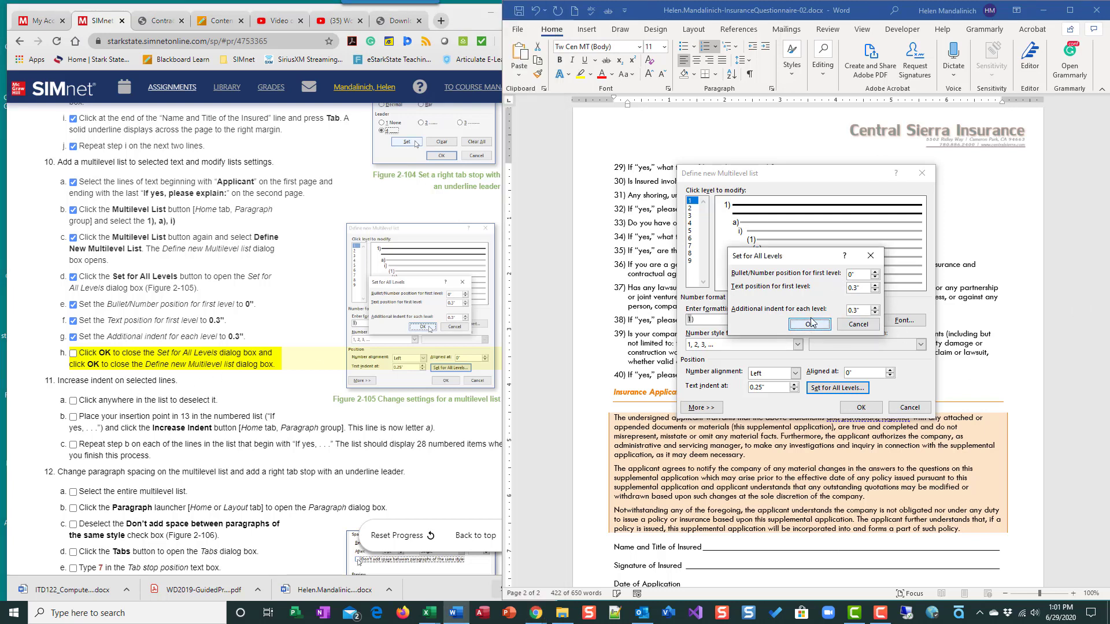
{"action": "left_click", "coordinate": [810, 323]}
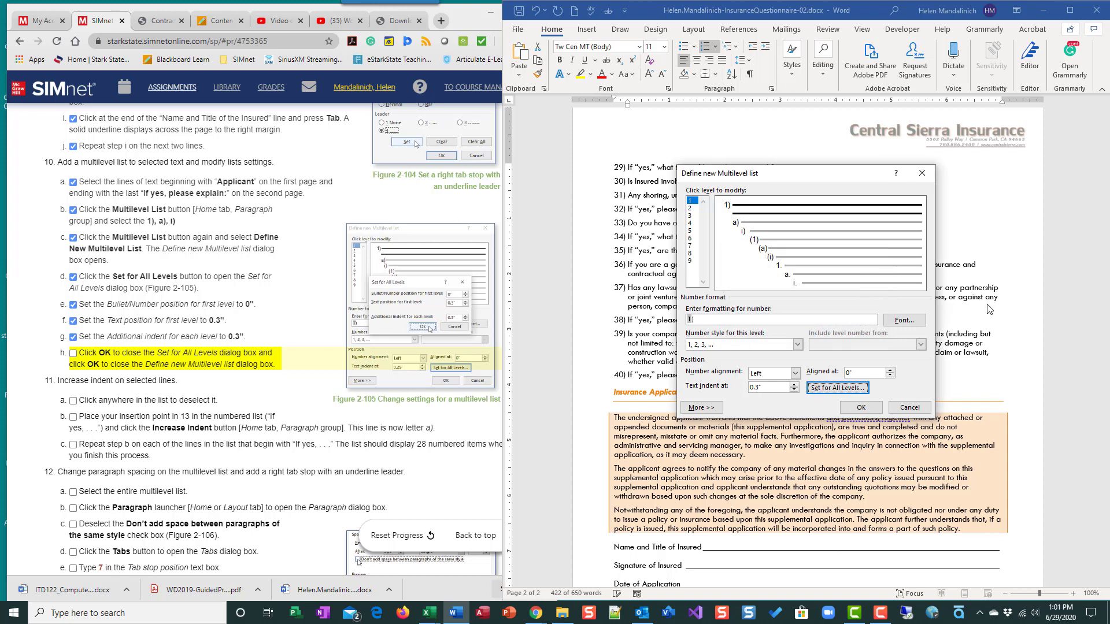
{"action": "left_click", "coordinate": [865, 411]}
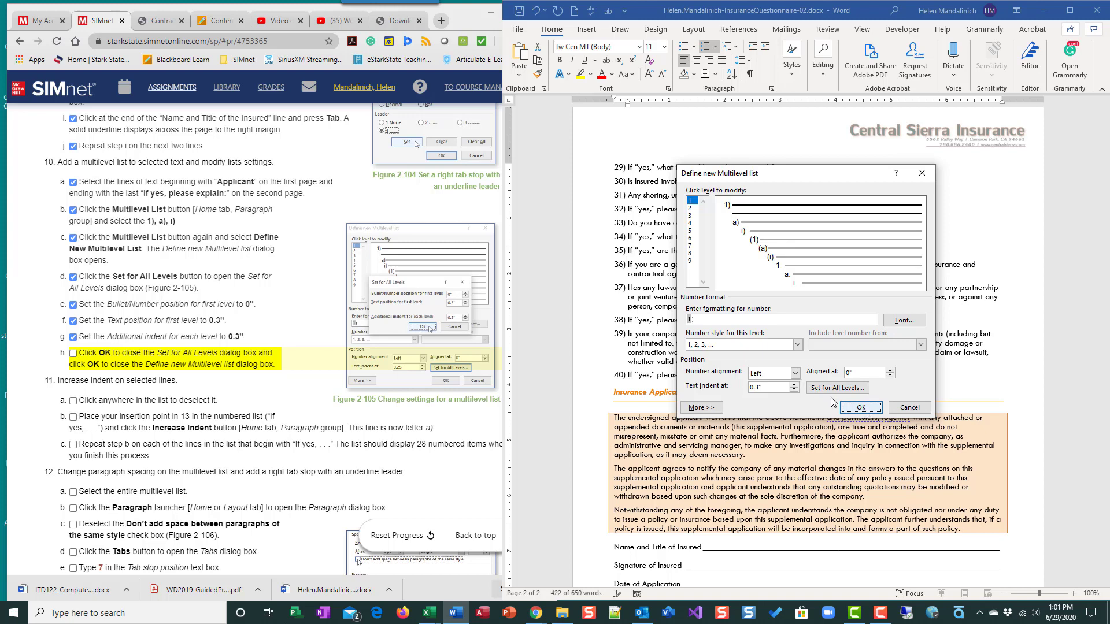
{"action": "left_click", "coordinate": [866, 408]}
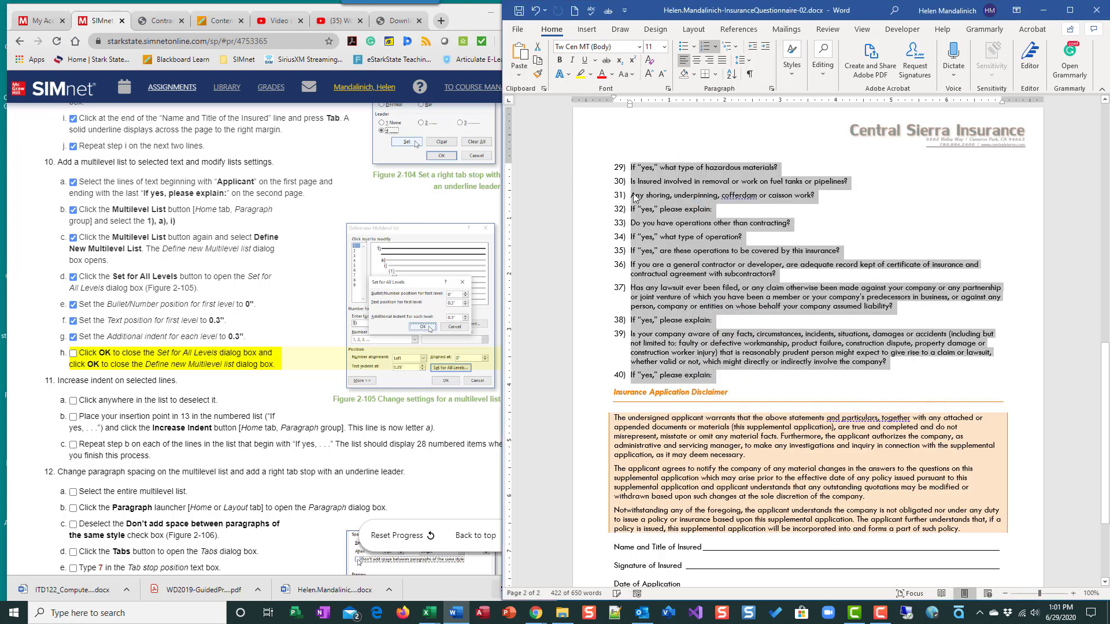
{"action": "left_click", "coordinate": [73, 353]}
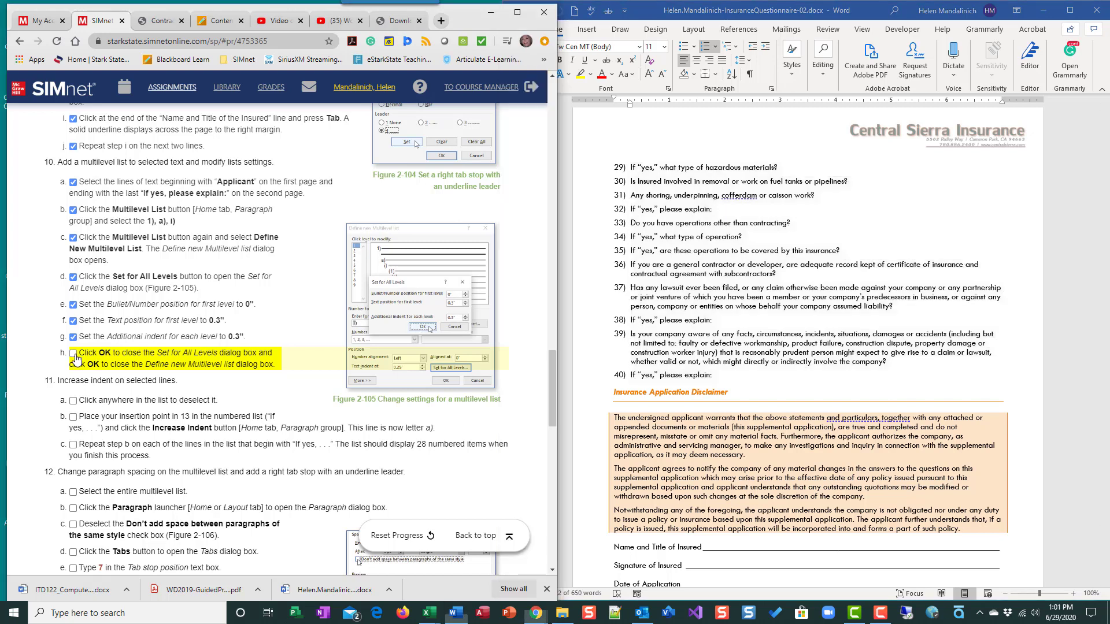
Step: Deselect the list by placing the insertion point after "Do you work on dam/levees?", and check off step 11a
{"action": "scroll", "coordinate": [772, 338], "scroll_direction": "up", "scroll_amount": 3}
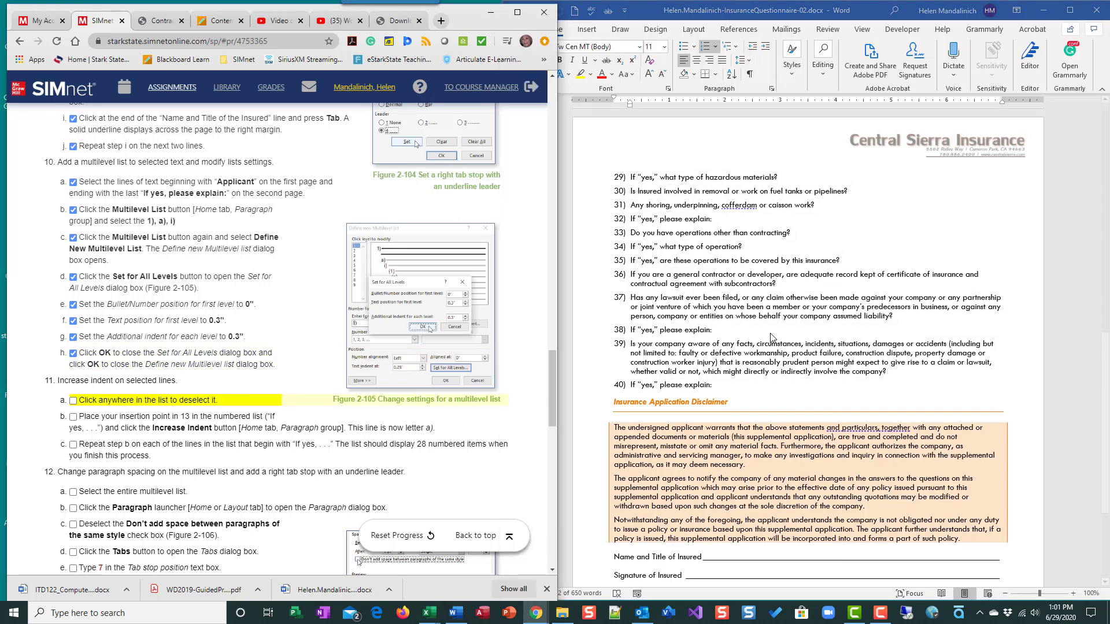
{"action": "scroll", "coordinate": [772, 338], "scroll_direction": "up", "scroll_amount": 9}
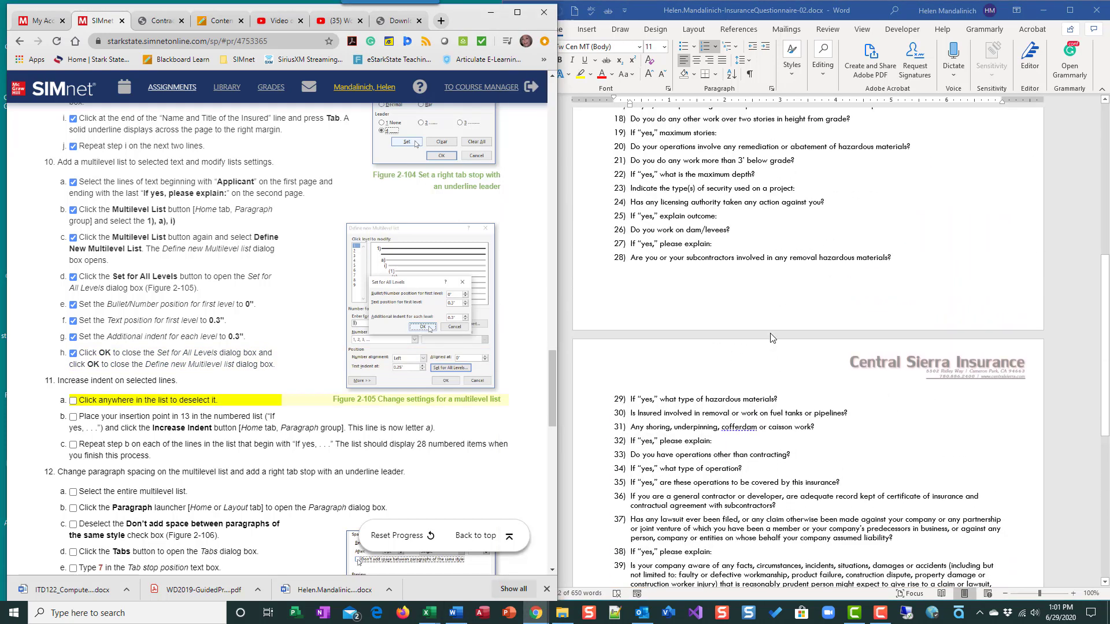
{"action": "scroll", "coordinate": [728, 219], "scroll_direction": "down", "scroll_amount": 4}
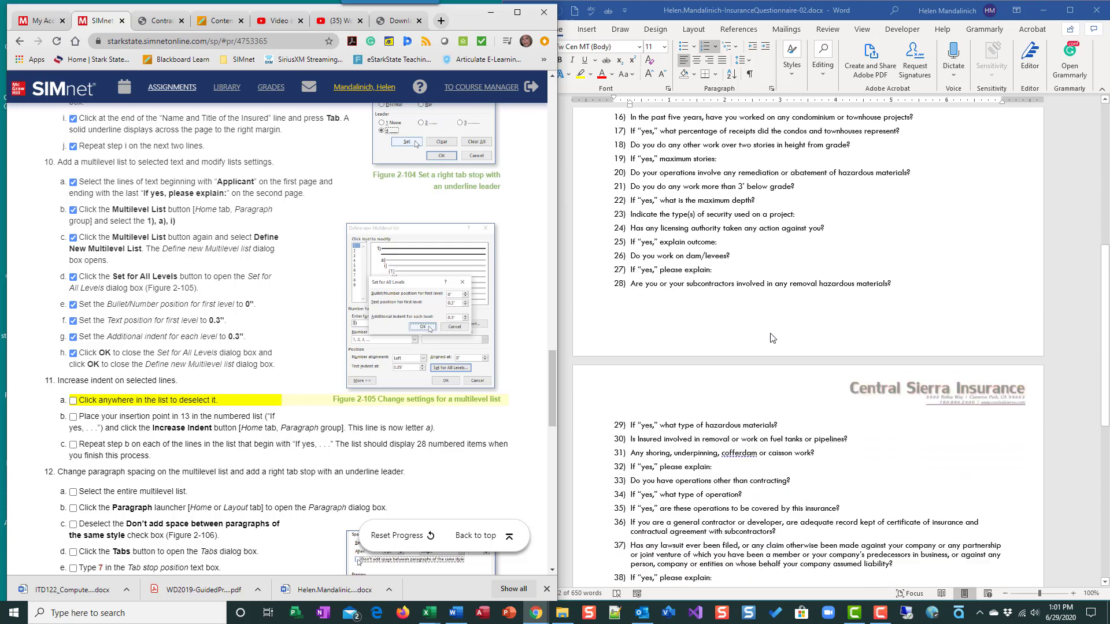
{"action": "left_click", "coordinate": [728, 220]}
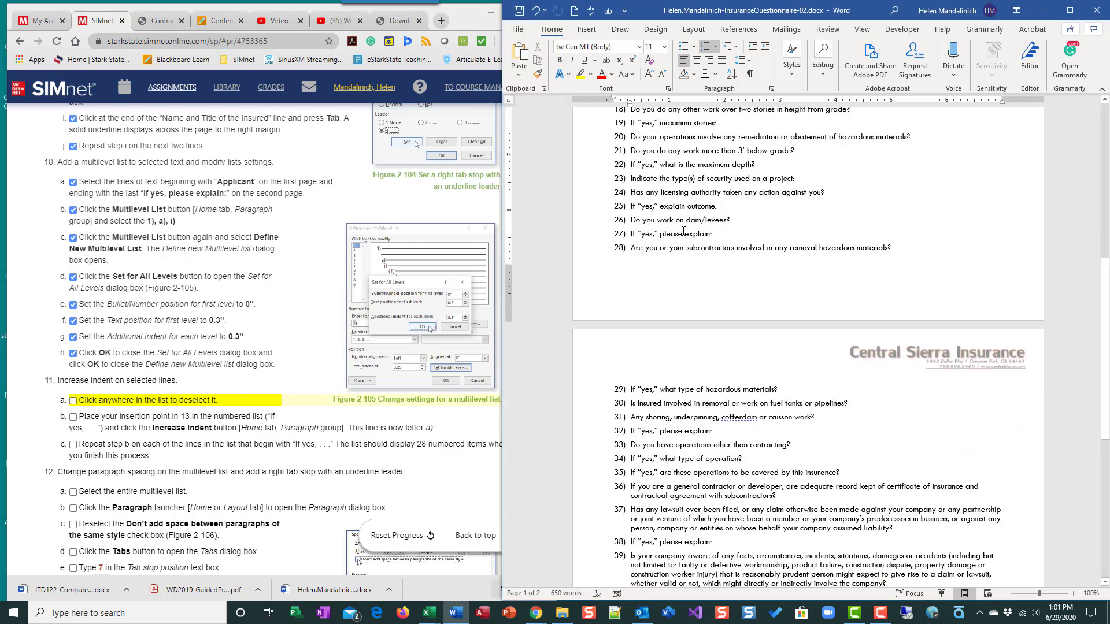
{"action": "scroll", "coordinate": [391, 282], "scroll_direction": "down", "scroll_amount": 2}
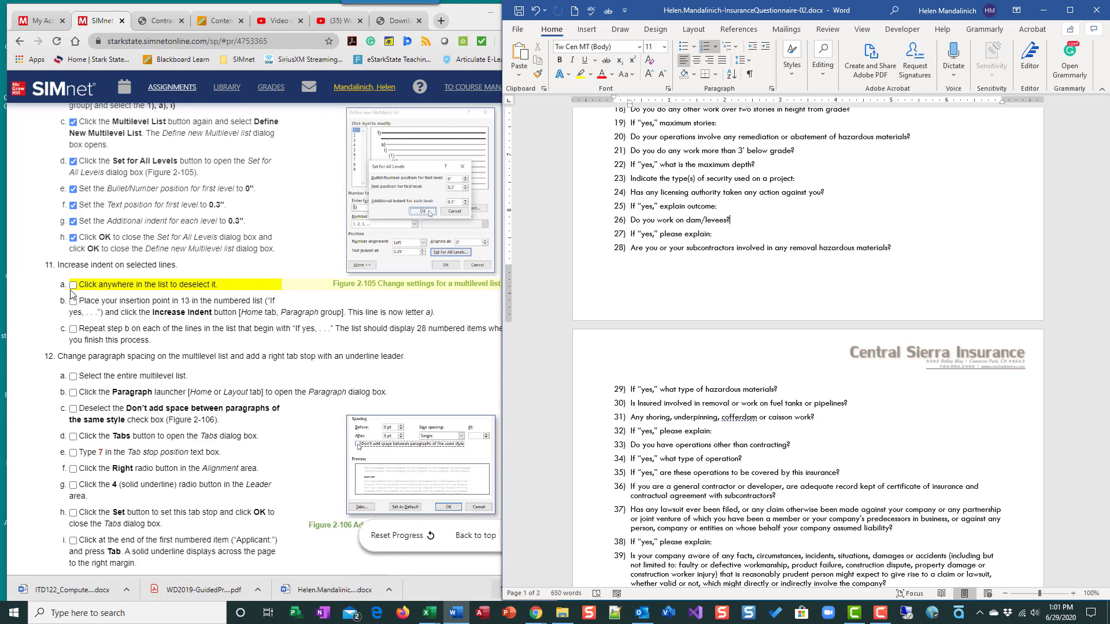
{"action": "left_click", "coordinate": [74, 290]}
{"action": "left_click", "coordinate": [73, 286]}
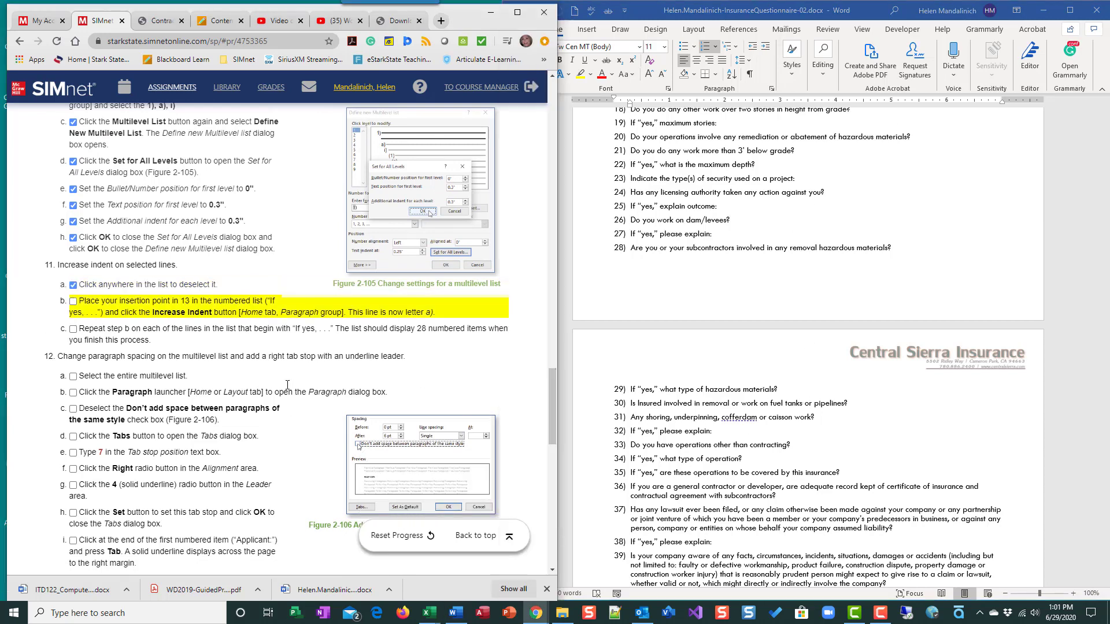
{"action": "scroll", "coordinate": [701, 371], "scroll_direction": "up", "scroll_amount": 5}
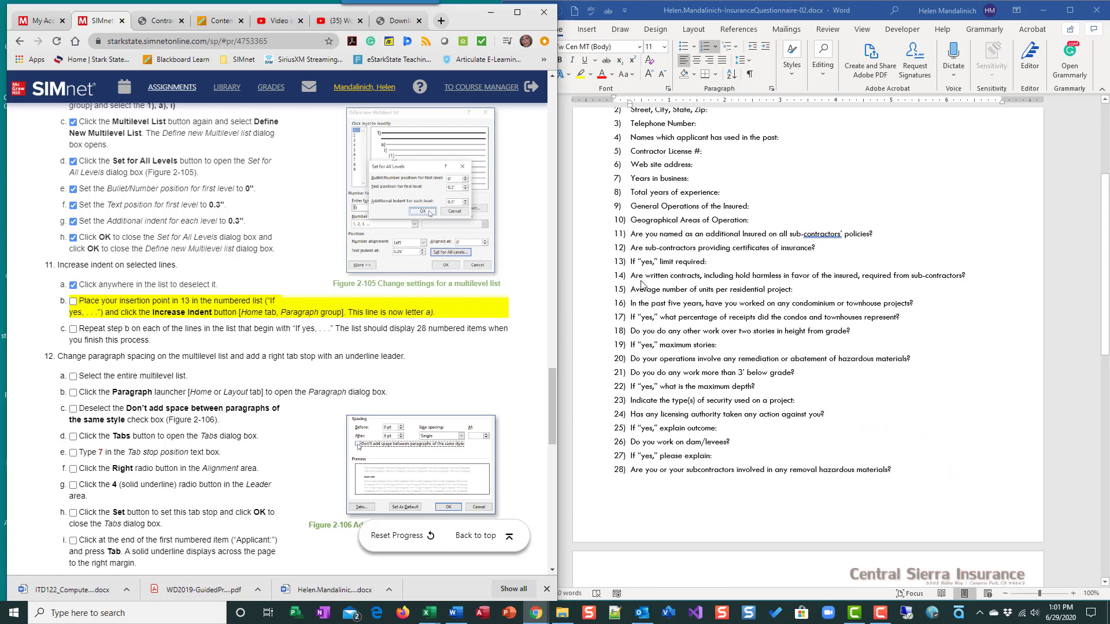
Step: Increase the indent of the "limit required:", "what percentage of receipts" and "maximum stories:" lines, making each a lettered item
{"action": "left_click", "coordinate": [631, 263]}
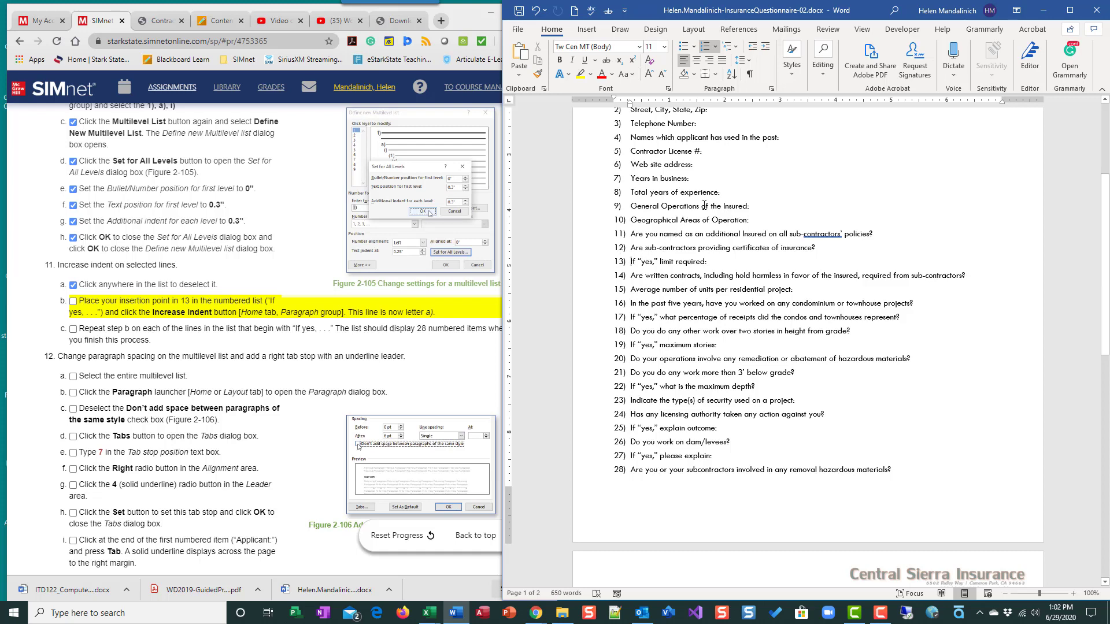
{"action": "left_click", "coordinate": [767, 46]}
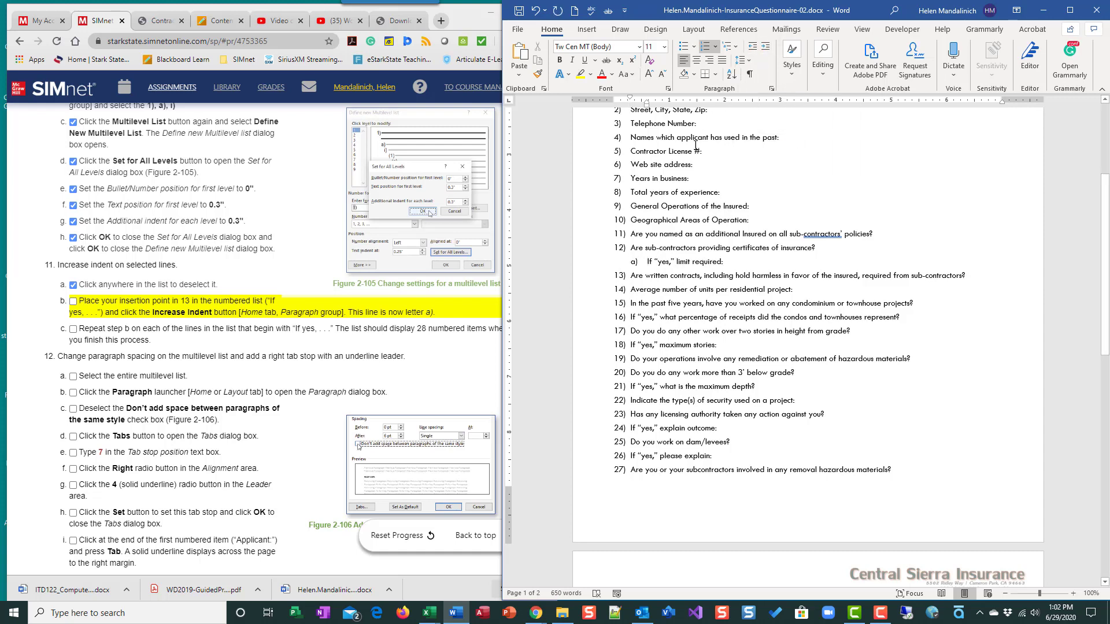
{"action": "left_click", "coordinate": [630, 317]}
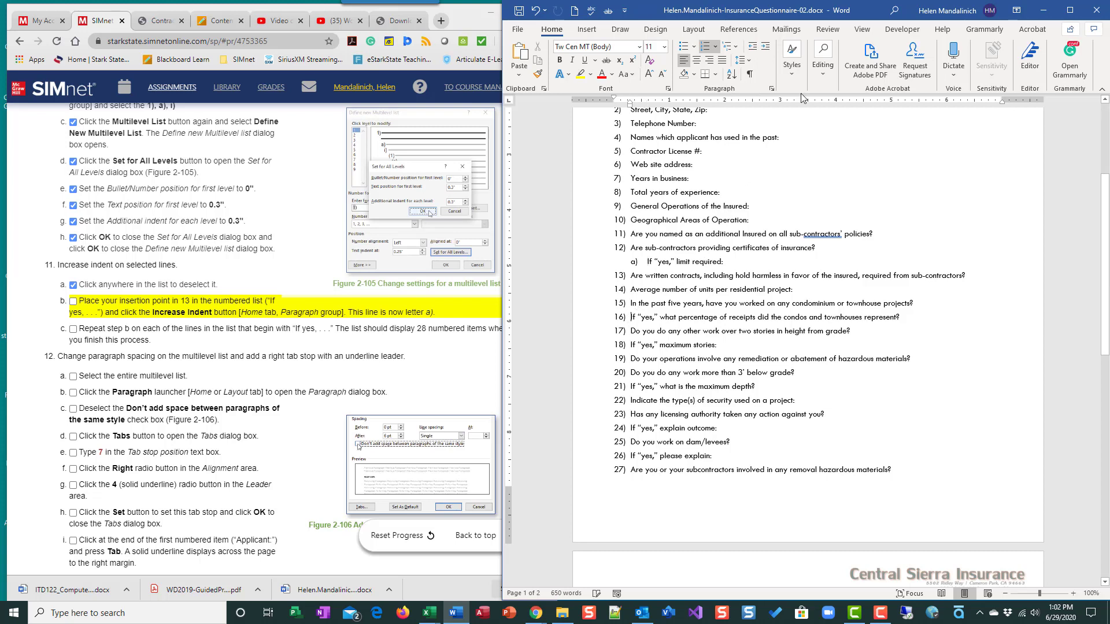
{"action": "left_click", "coordinate": [765, 48]}
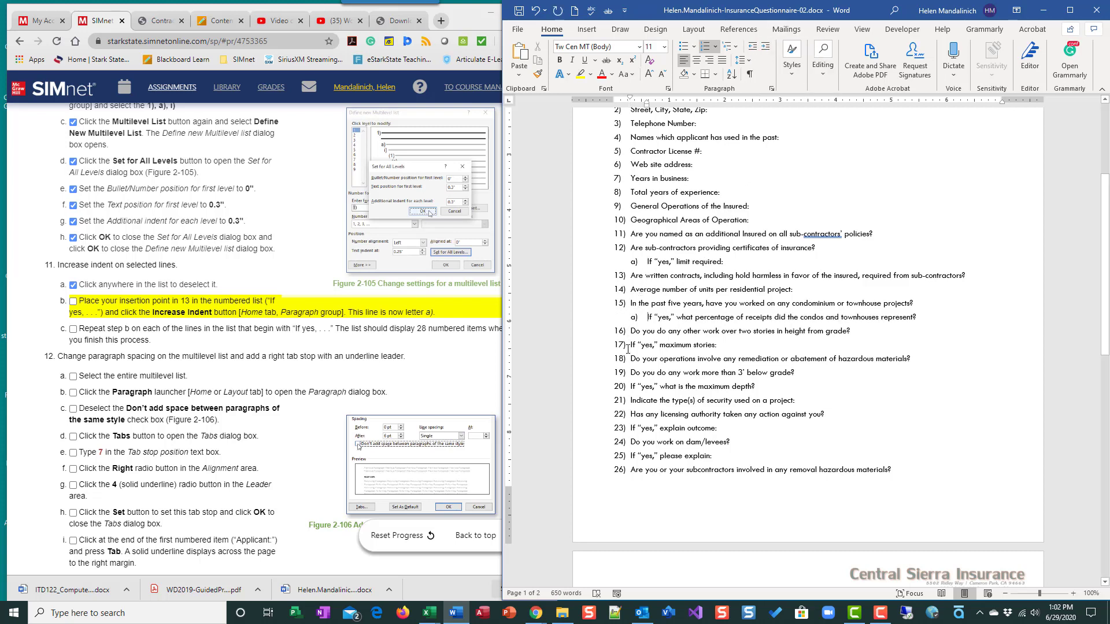
{"action": "left_click", "coordinate": [631, 345]}
{"action": "left_click", "coordinate": [765, 47]}
Step: Demote the "what is the maximum depth?" and "explain outcome:" lines to lettered sub-items
{"action": "scroll", "coordinate": [725, 378], "scroll_direction": "down", "scroll_amount": 2}
{"action": "scroll", "coordinate": [725, 379], "scroll_direction": "down", "scroll_amount": 1}
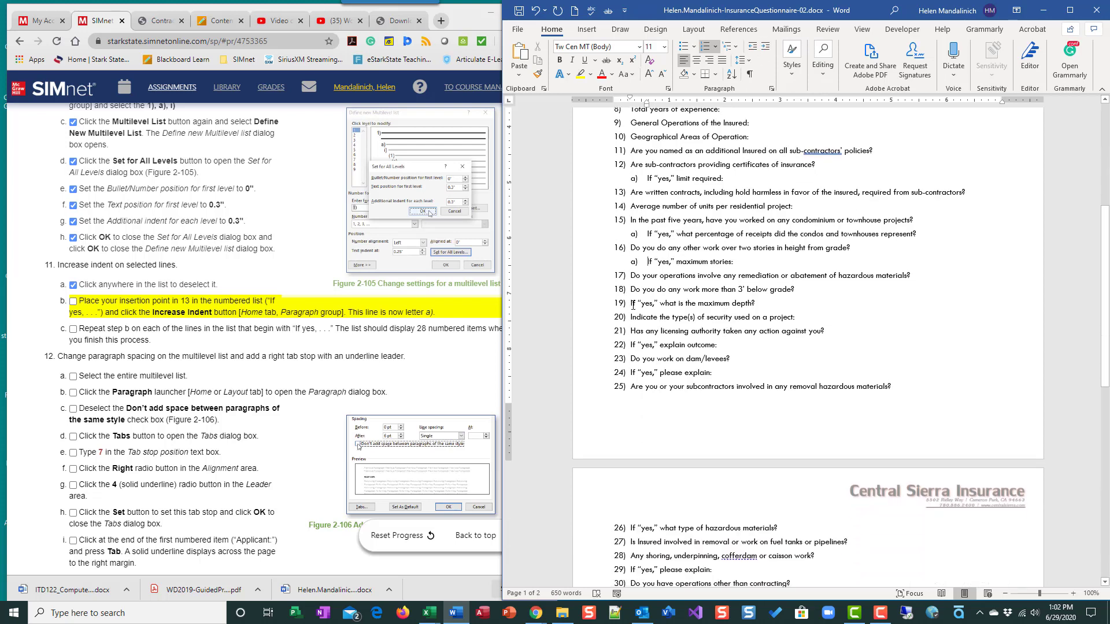
{"action": "left_click", "coordinate": [629, 302]}
{"action": "left_click", "coordinate": [766, 47]}
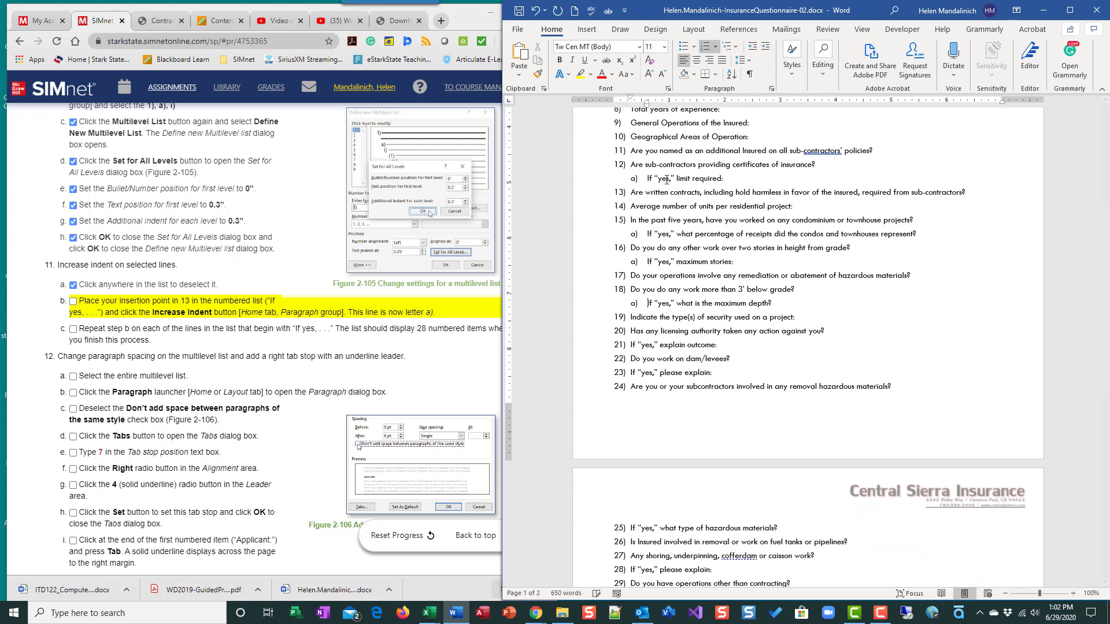
{"action": "left_click", "coordinate": [631, 345]}
{"action": "key", "text": "Tab"}
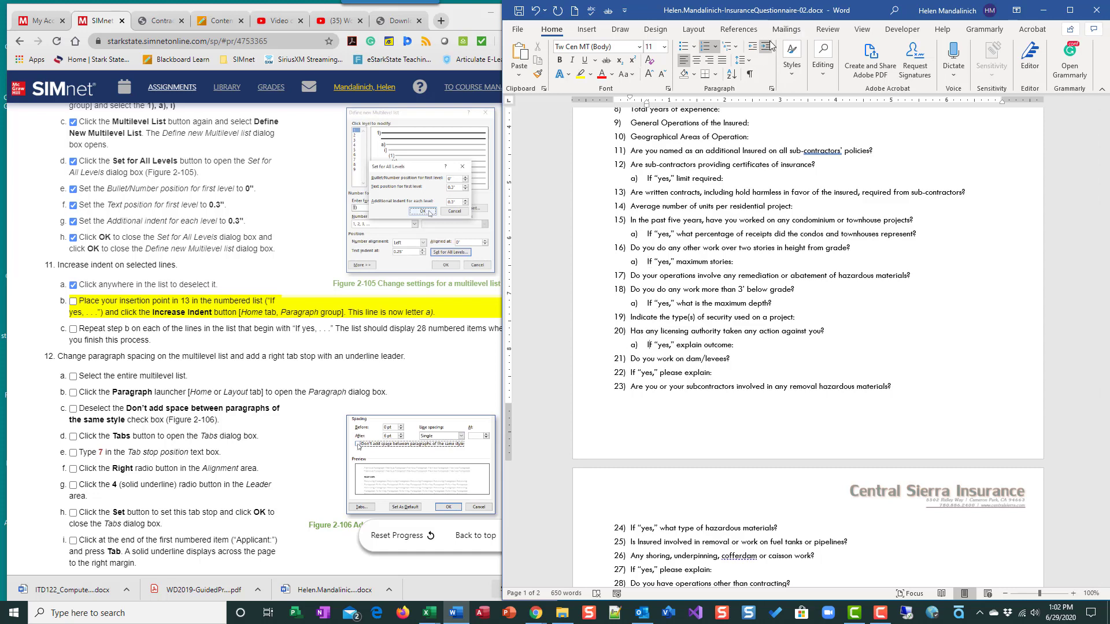
Step: Demote "please explain:" under the dam/levees question and "what type of hazardous materials?" on the second page to lettered sub-items
{"action": "scroll", "coordinate": [722, 312], "scroll_direction": "down", "scroll_amount": 2}
{"action": "scroll", "coordinate": [722, 313], "scroll_direction": "down", "scroll_amount": 2}
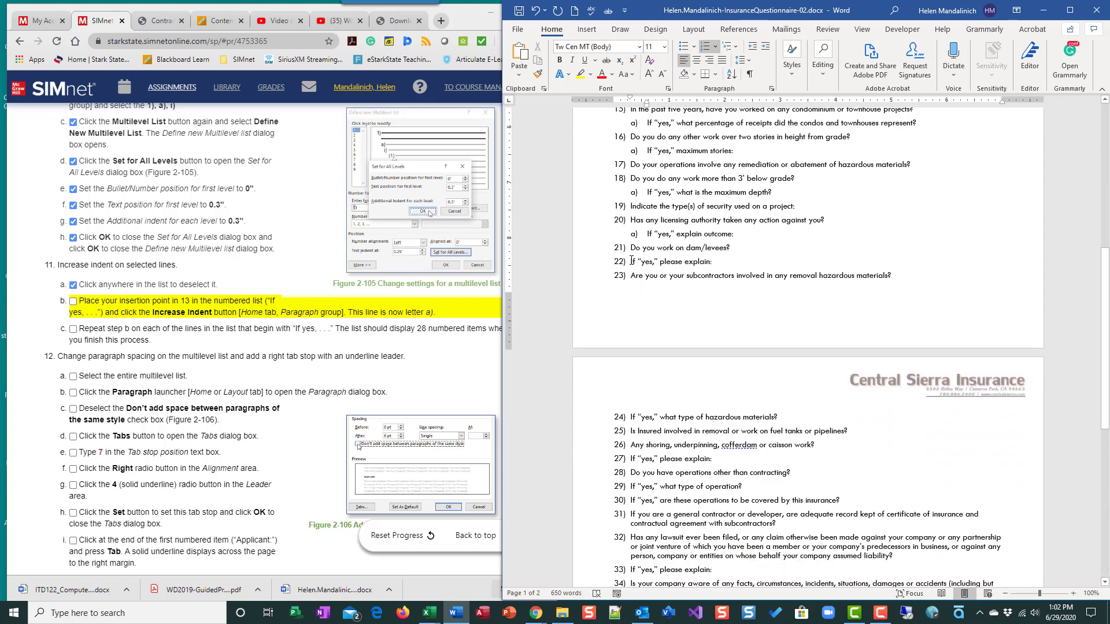
{"action": "left_click", "coordinate": [631, 261]}
{"action": "key", "text": "Tab"}
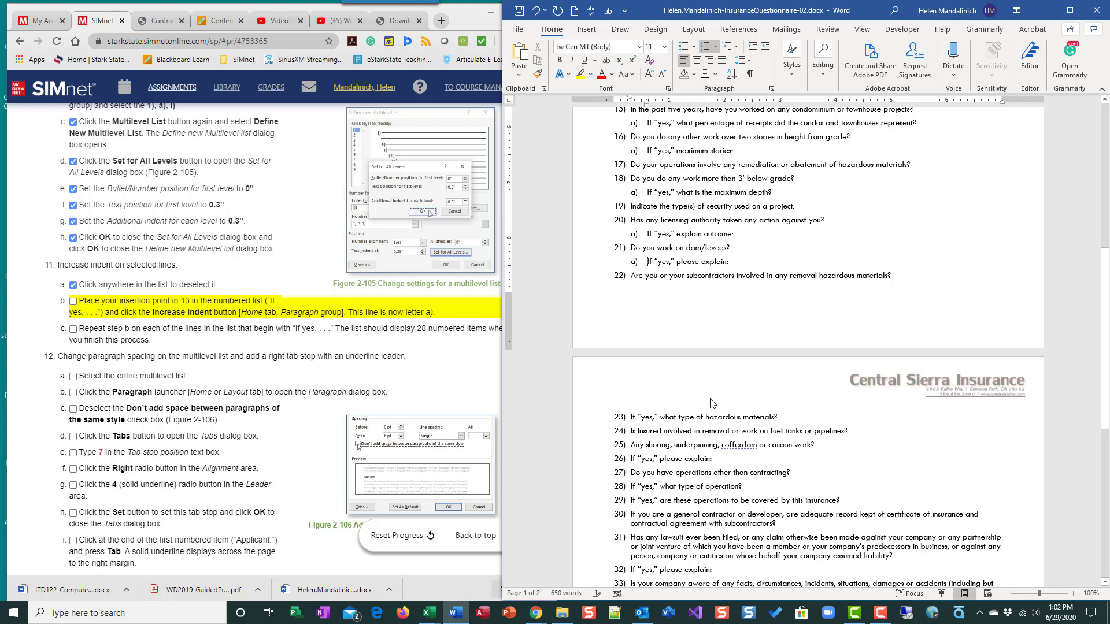
{"action": "scroll", "coordinate": [630, 289], "scroll_direction": "down", "scroll_amount": 4}
{"action": "left_click", "coordinate": [631, 305]}
{"action": "key", "text": "Tab"}
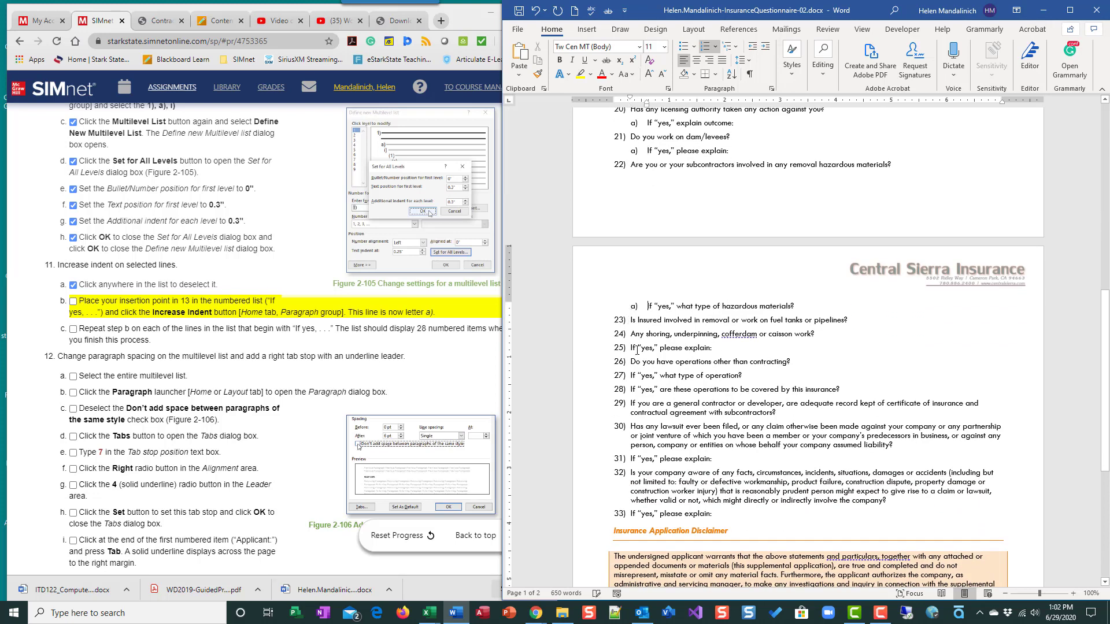
Step: Indent "please explain:" under the shoring question and both "If yes" lines under "Do you have operations other than contracting?" one level
{"action": "left_click", "coordinate": [631, 348]}
{"action": "key", "text": "Tab"}
{"action": "left_click", "coordinate": [629, 374]}
{"action": "key", "text": "Tab"}
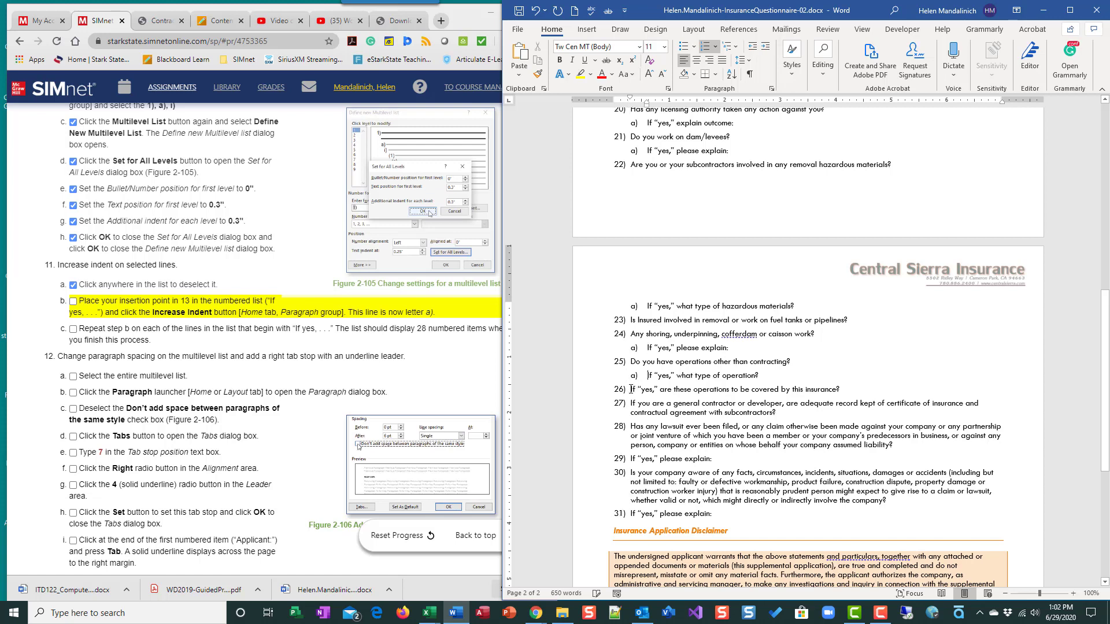
{"action": "left_click", "coordinate": [626, 389]}
{"action": "key", "text": "Tab"}
Step: Indent the "please explain:" lines under the lawsuit and company-awareness questions one level, and check off step 11b
{"action": "scroll", "coordinate": [635, 346], "scroll_direction": "down", "scroll_amount": 3}
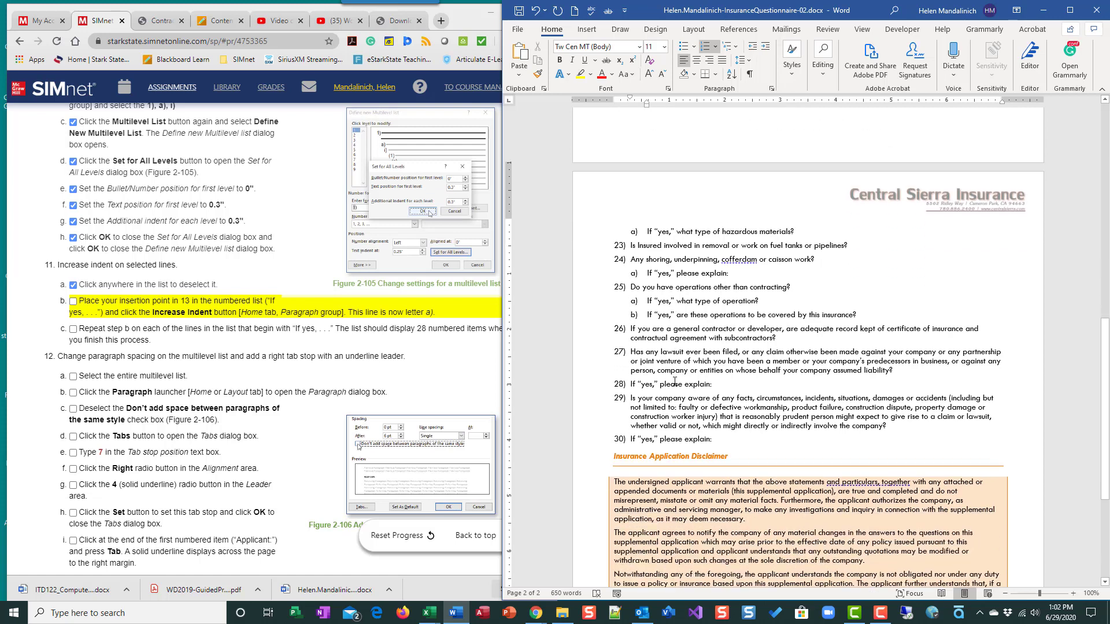
{"action": "left_click", "coordinate": [630, 375]}
{"action": "key", "text": "Tab"}
{"action": "left_click", "coordinate": [629, 433]}
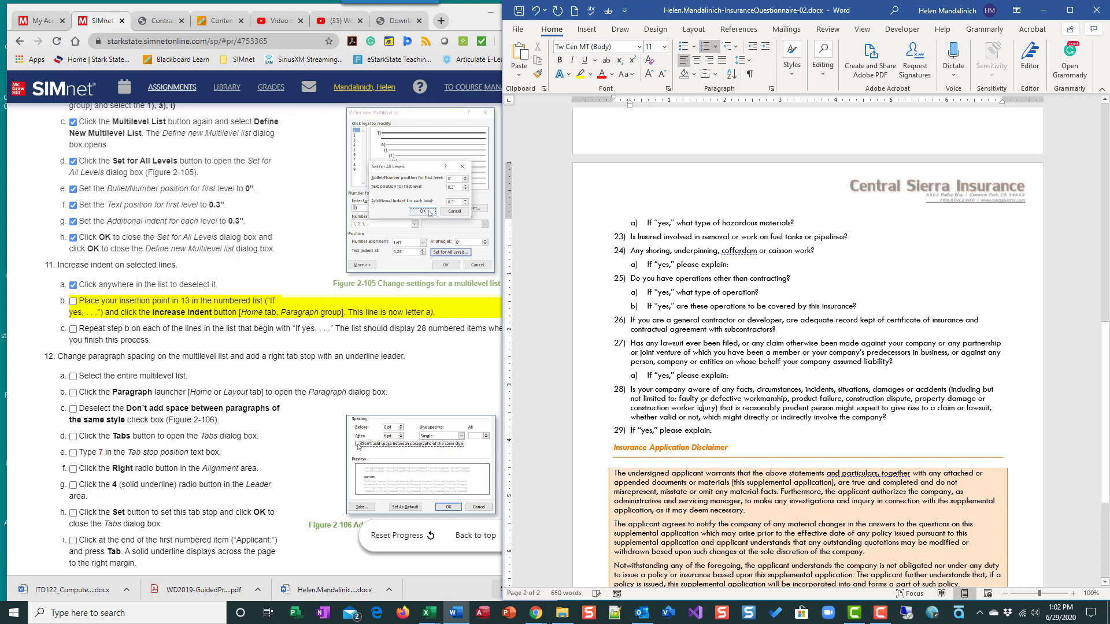
{"action": "key", "text": "Tab"}
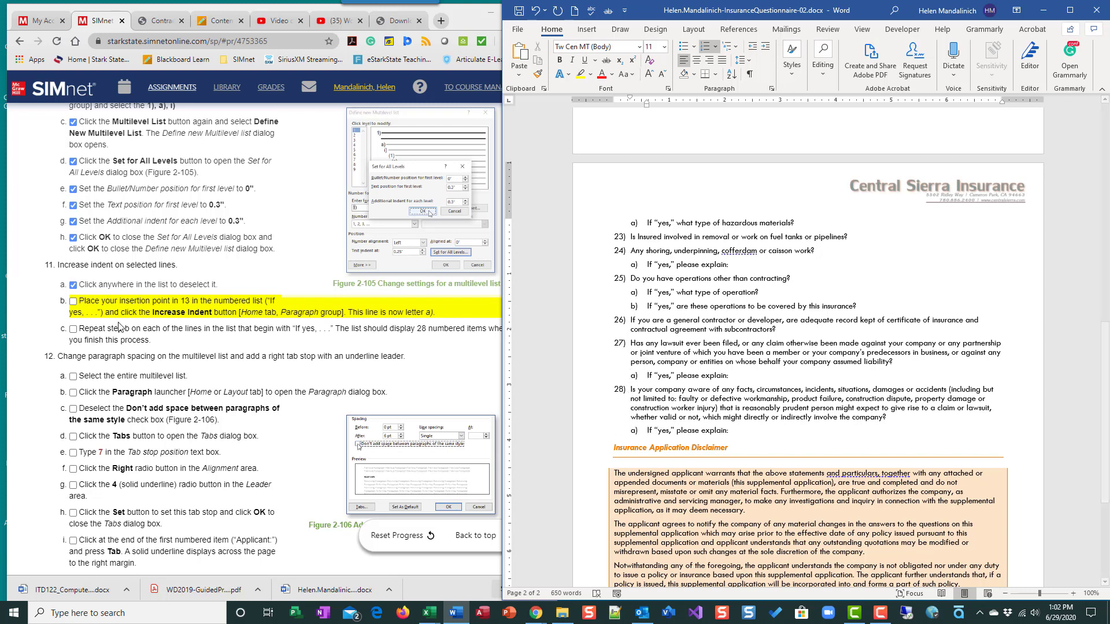
{"action": "left_click", "coordinate": [73, 301]}
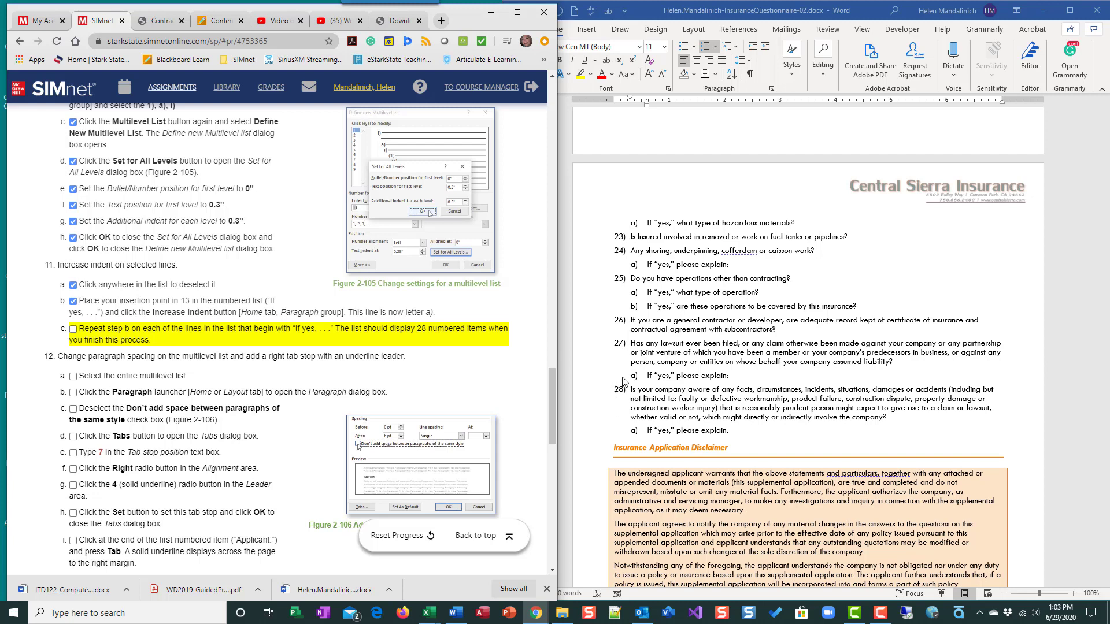
Step: Demote the "Are written contracts" question to a lettered item and decrease its indent back to the numbered level
{"action": "scroll", "coordinate": [688, 428], "scroll_direction": "up", "scroll_amount": 6}
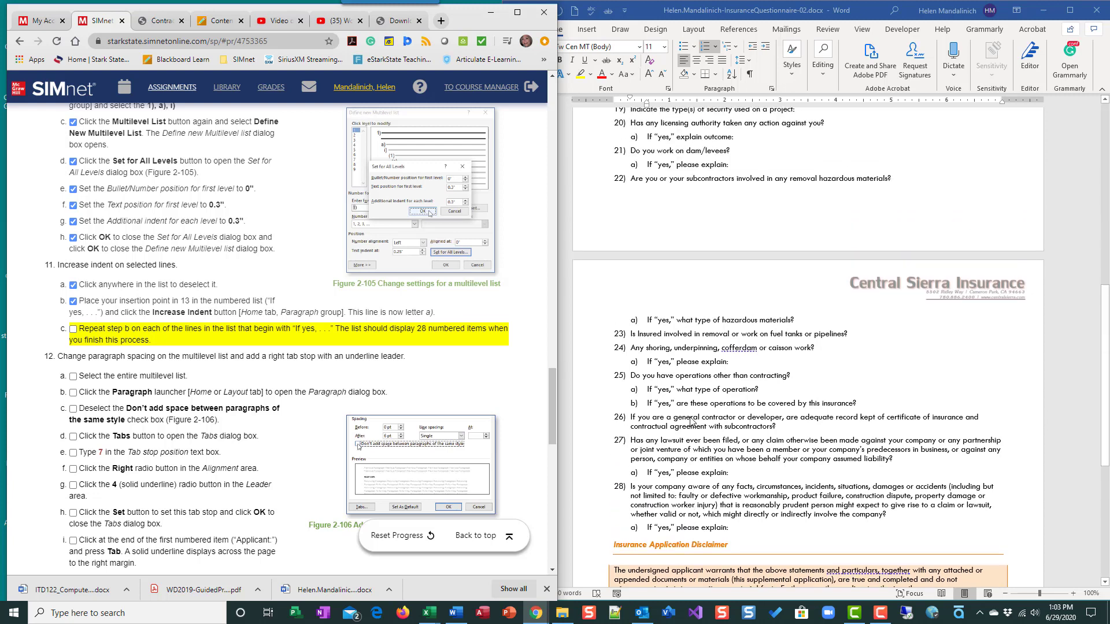
{"action": "scroll", "coordinate": [692, 418], "scroll_direction": "up", "scroll_amount": 4}
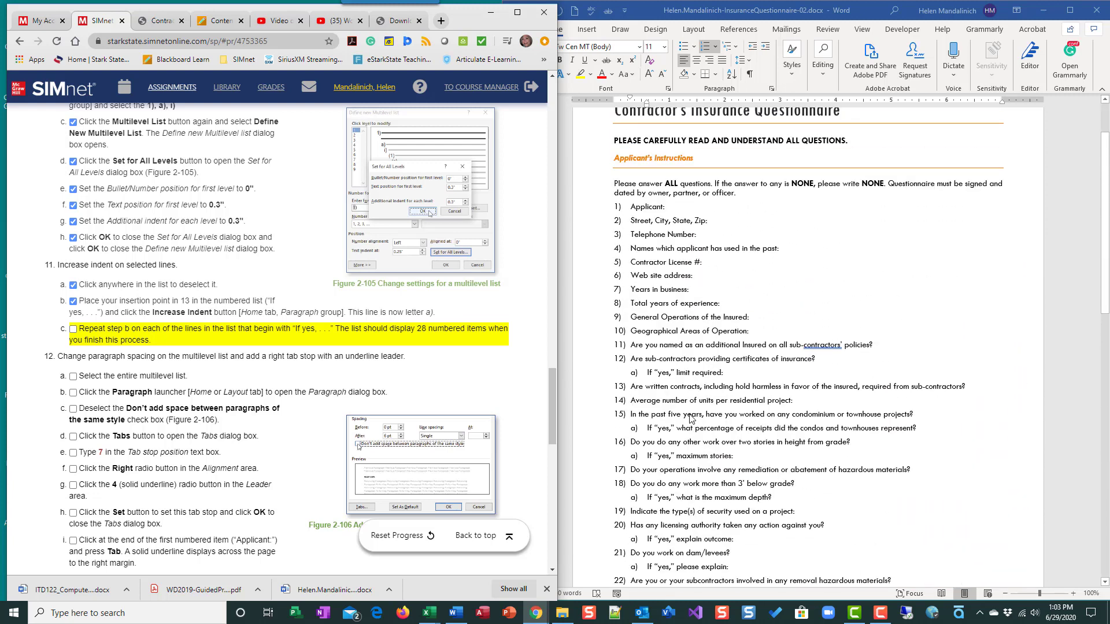
{"action": "scroll", "coordinate": [658, 243], "scroll_direction": "down", "scroll_amount": 3}
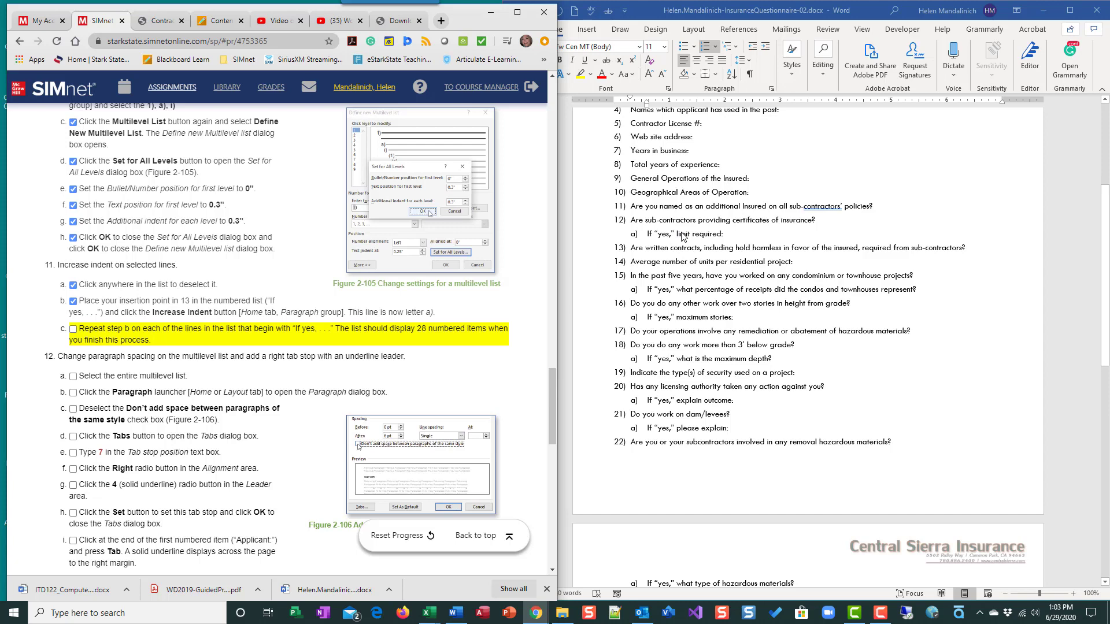
{"action": "left_click", "coordinate": [634, 248]}
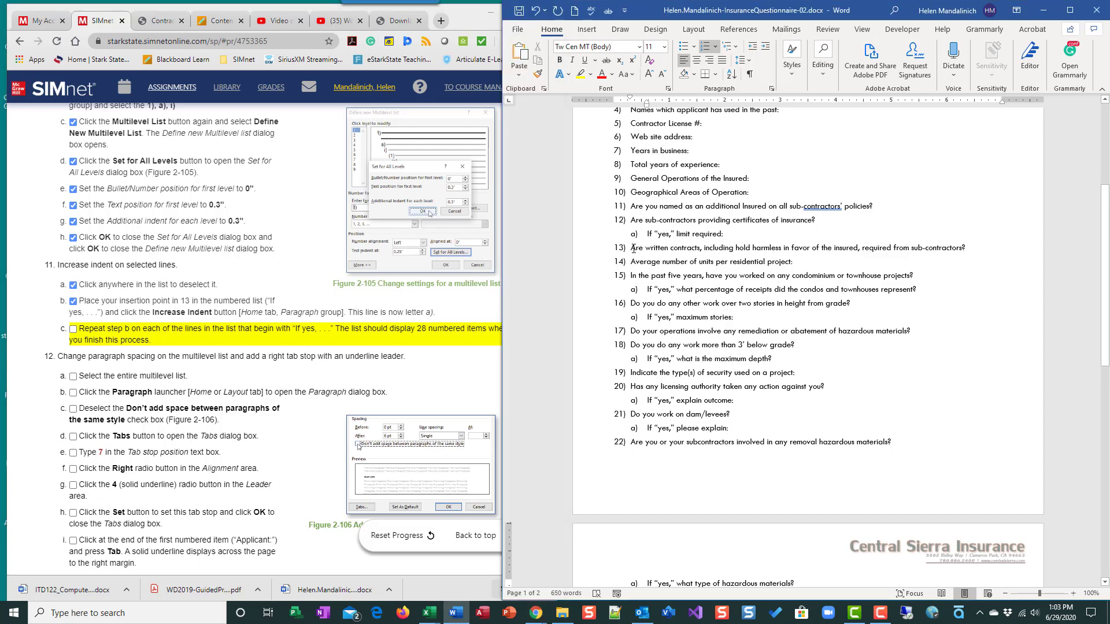
{"action": "key", "text": "Tab"}
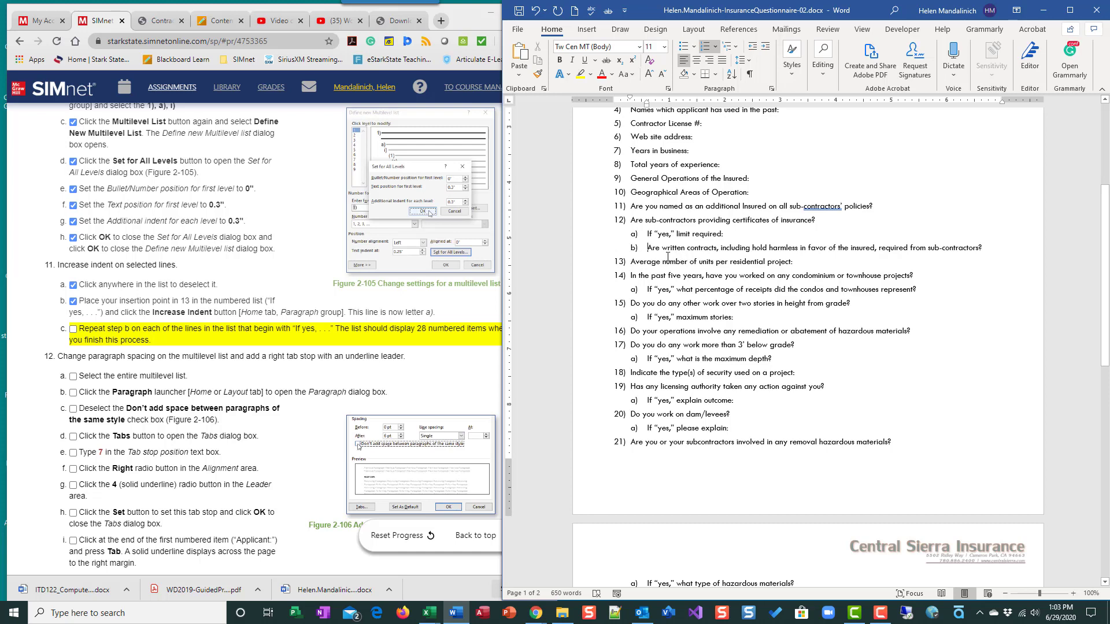
{"action": "scroll", "coordinate": [696, 391], "scroll_direction": "down", "scroll_amount": 6}
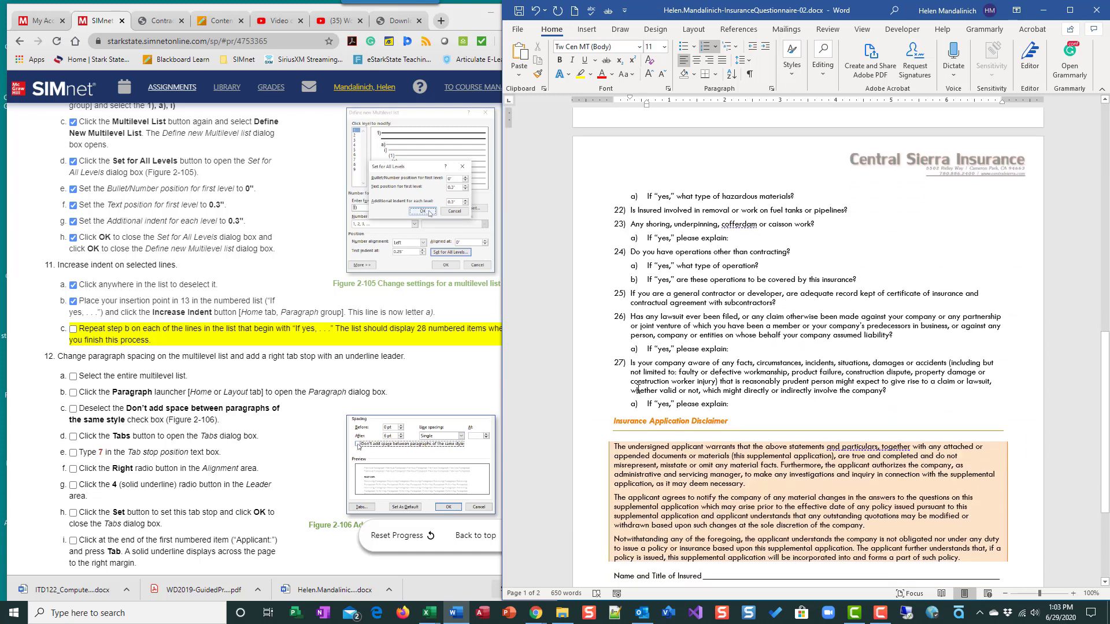
{"action": "scroll", "coordinate": [659, 393], "scroll_direction": "up", "scroll_amount": 6}
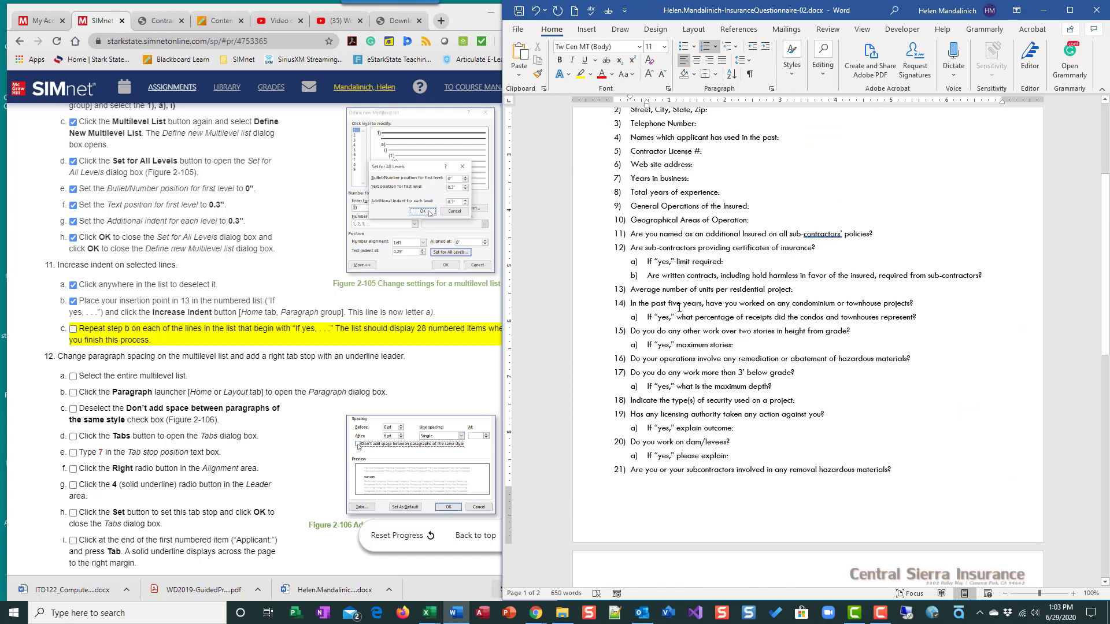
{"action": "left_click", "coordinate": [752, 46]}
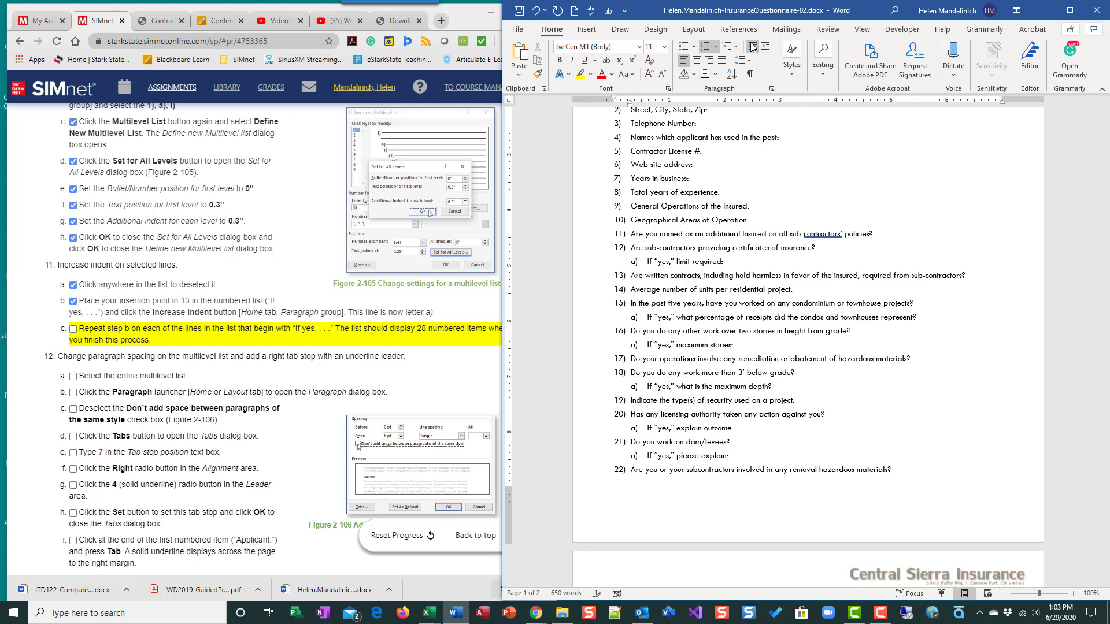
Step: Check off step 11c, select the entire multilevel list from "Applicant:" through the final "please explain:" line, and check off step 12a
{"action": "scroll", "coordinate": [653, 518], "scroll_direction": "down", "scroll_amount": 10}
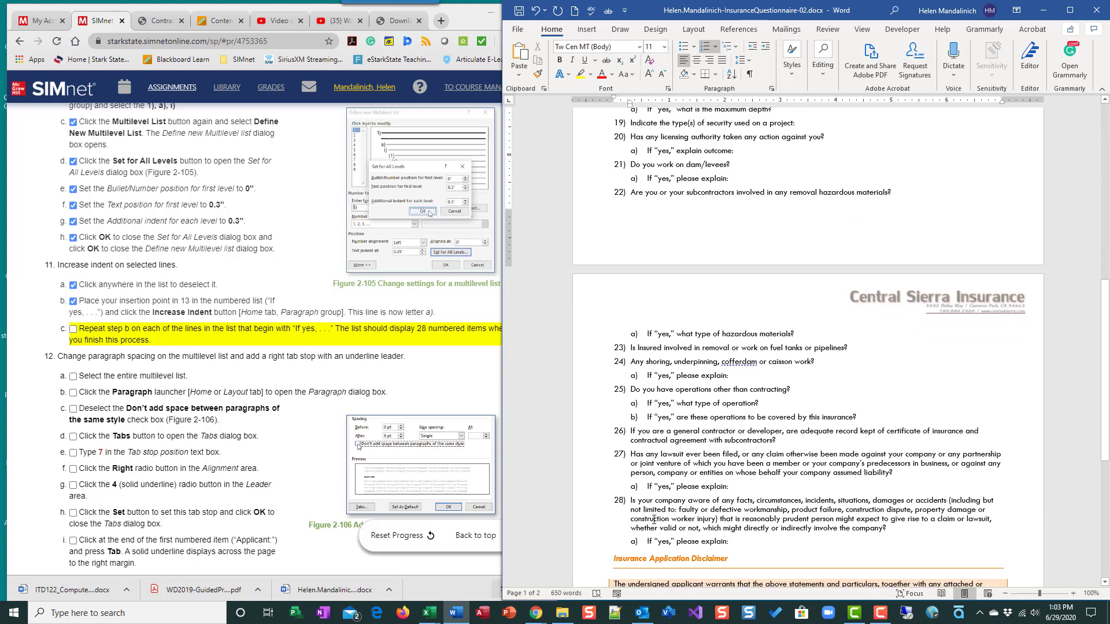
{"action": "left_click", "coordinate": [72, 329]}
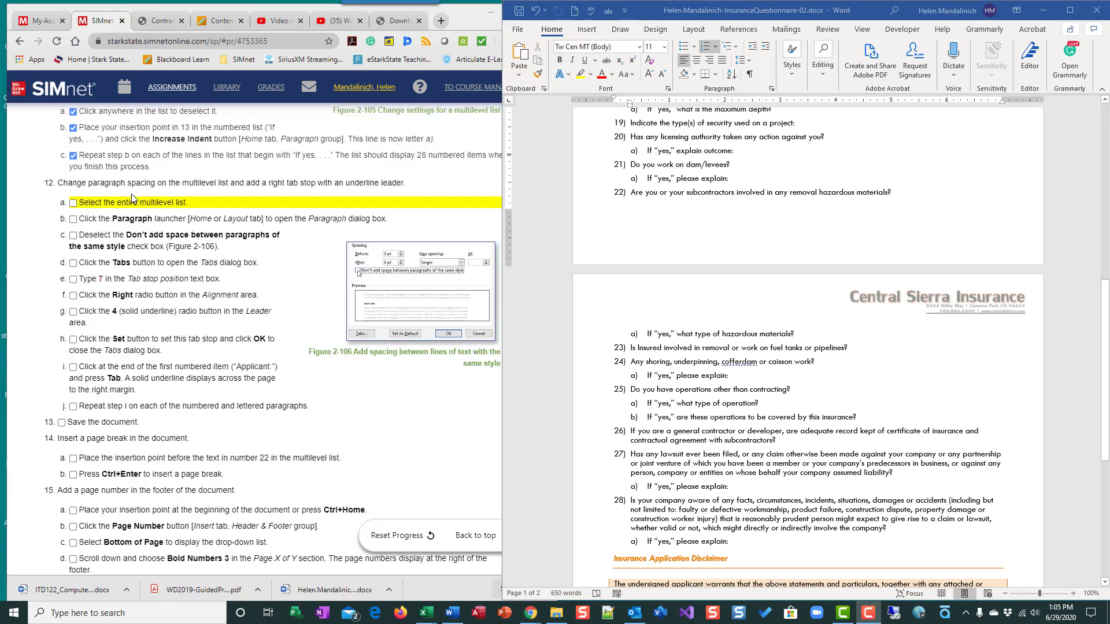
{"action": "scroll", "coordinate": [128, 250], "scroll_direction": "down", "scroll_amount": 1}
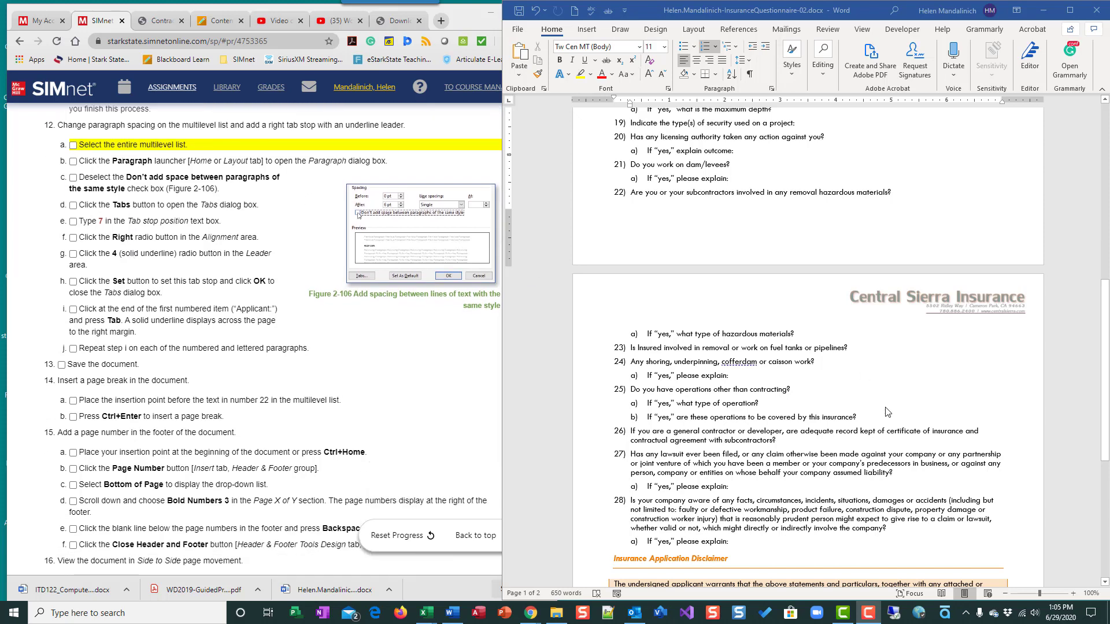
{"action": "scroll", "coordinate": [887, 411], "scroll_direction": "up", "scroll_amount": 7}
{"action": "scroll", "coordinate": [887, 411], "scroll_direction": "up", "scroll_amount": 1}
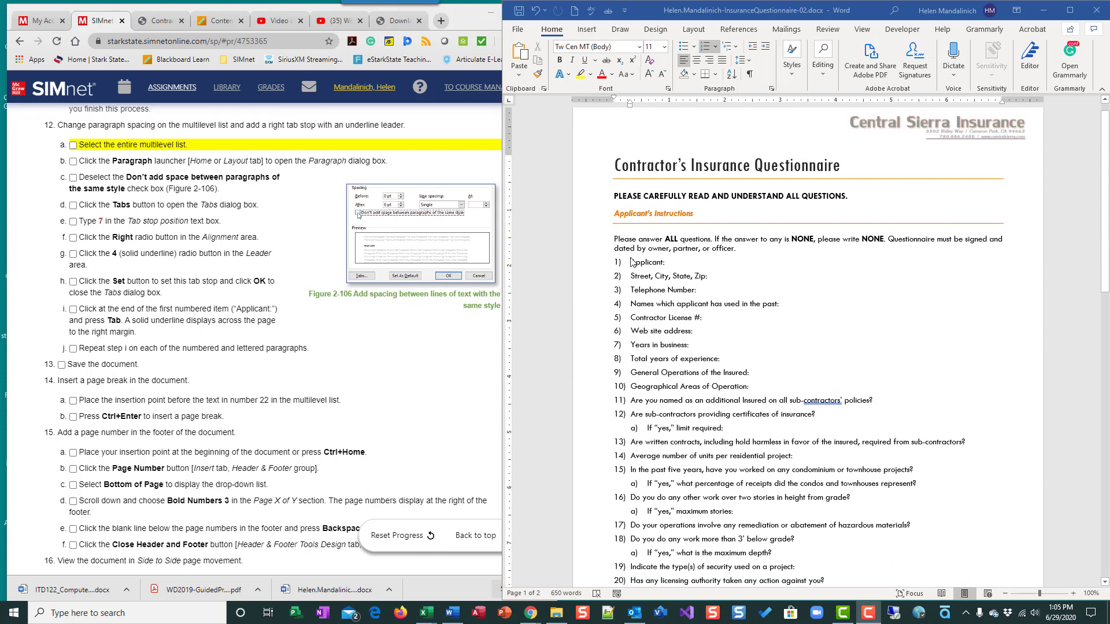
{"action": "left_click", "coordinate": [631, 262]}
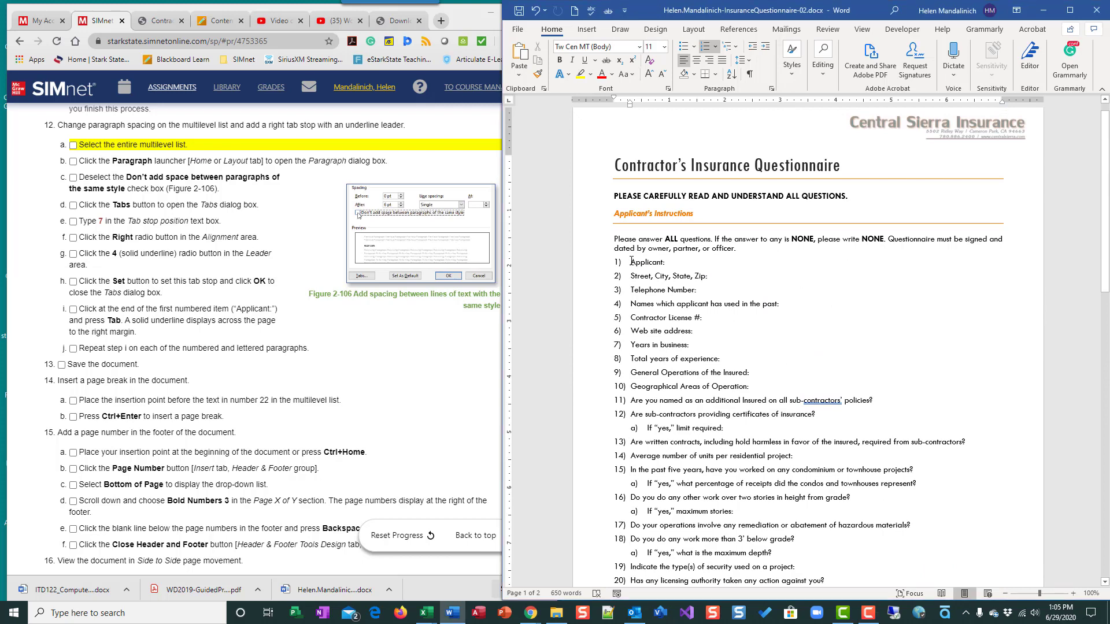
{"action": "left_click_drag", "start_coordinate": [631, 261], "coordinate": [736, 440]}
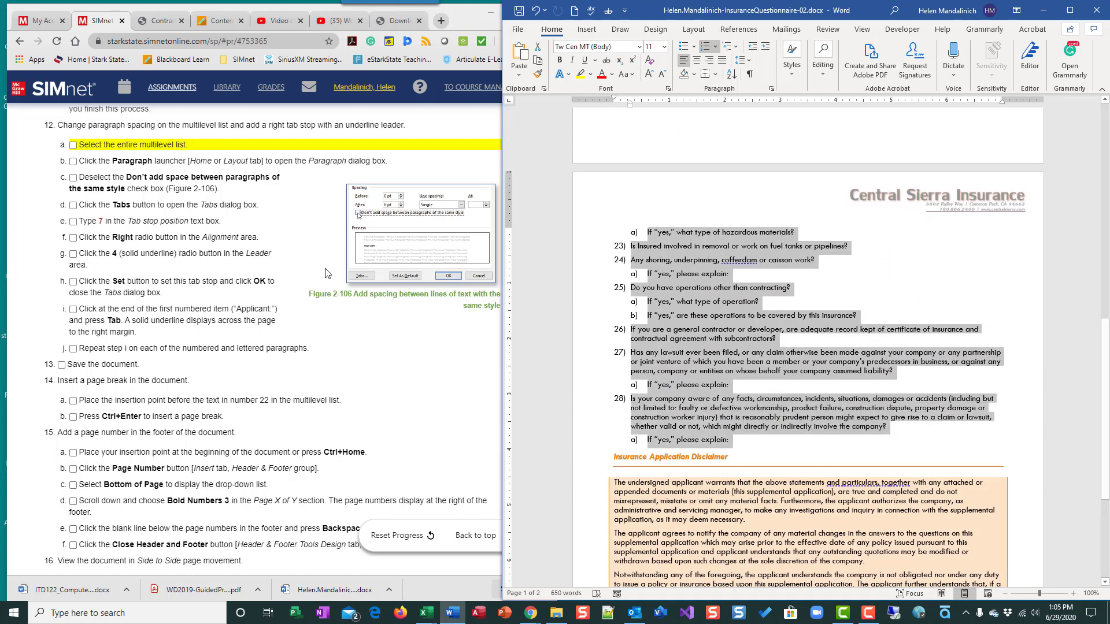
{"action": "left_click", "coordinate": [73, 145]}
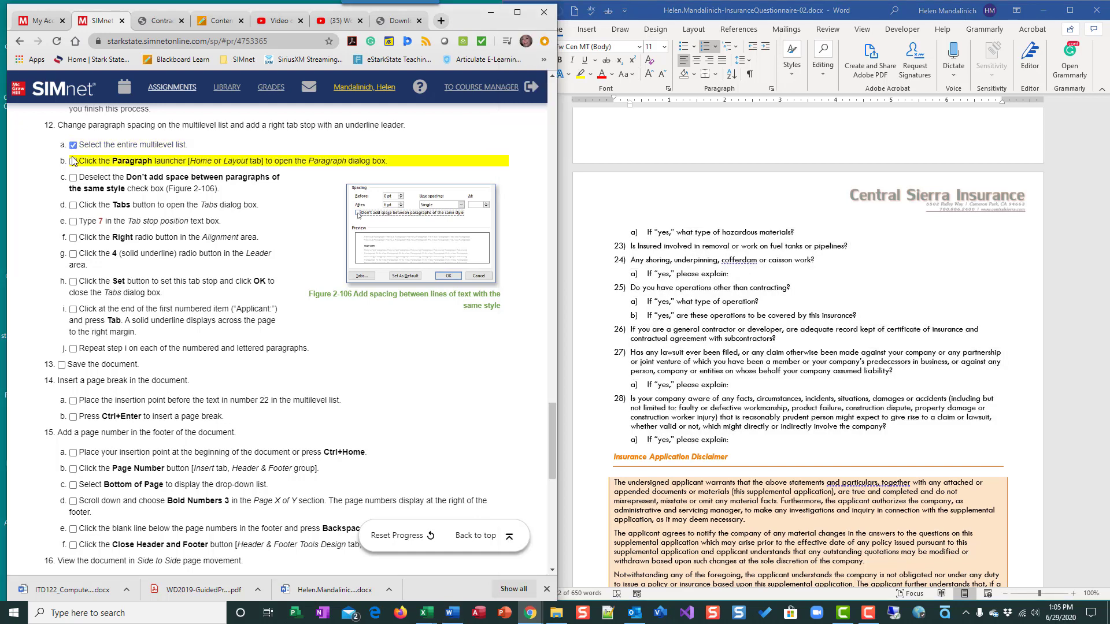
Step: Check off step 12b, deselect "Don't add space between paragraphs of the same style" for the selected list, and open its Tabs settings
{"action": "left_click", "coordinate": [681, 345]}
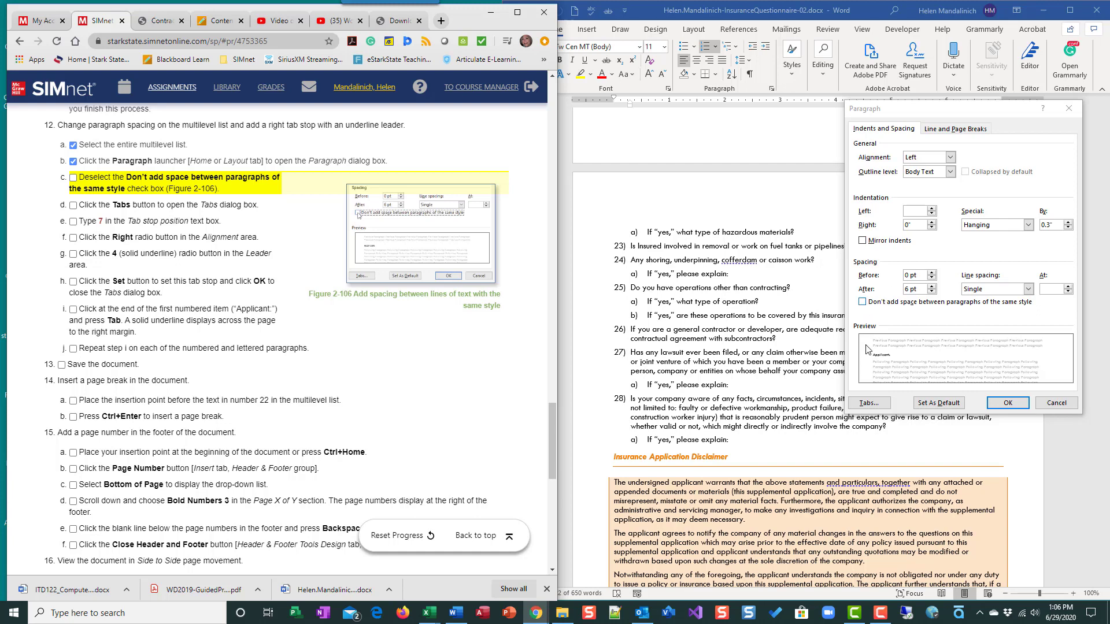
{"action": "left_click", "coordinate": [876, 405]}
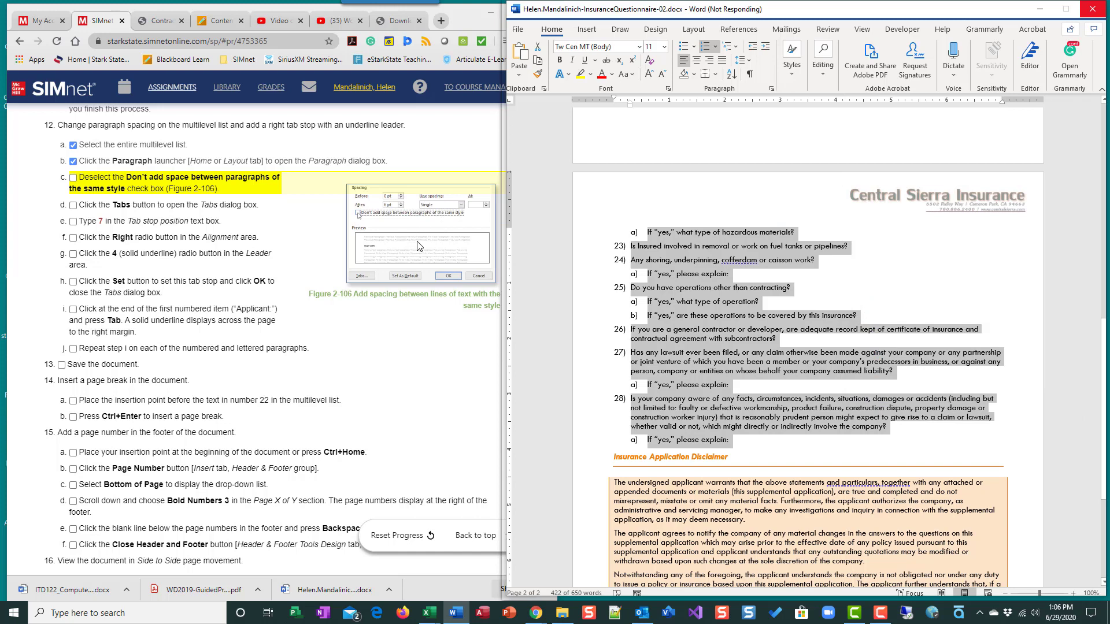
Step: Open the downloaded solution sample PDF in the browser and examine how underline leaders follow the questionnaire's list items
{"action": "left_click", "coordinate": [207, 587]}
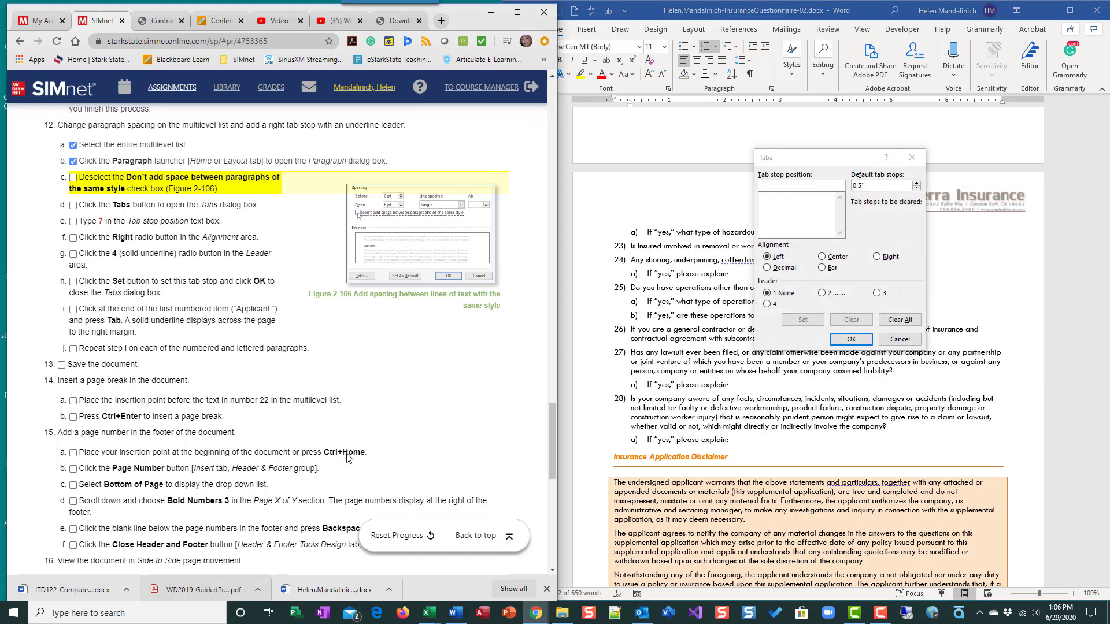
{"action": "left_click", "coordinate": [204, 588]}
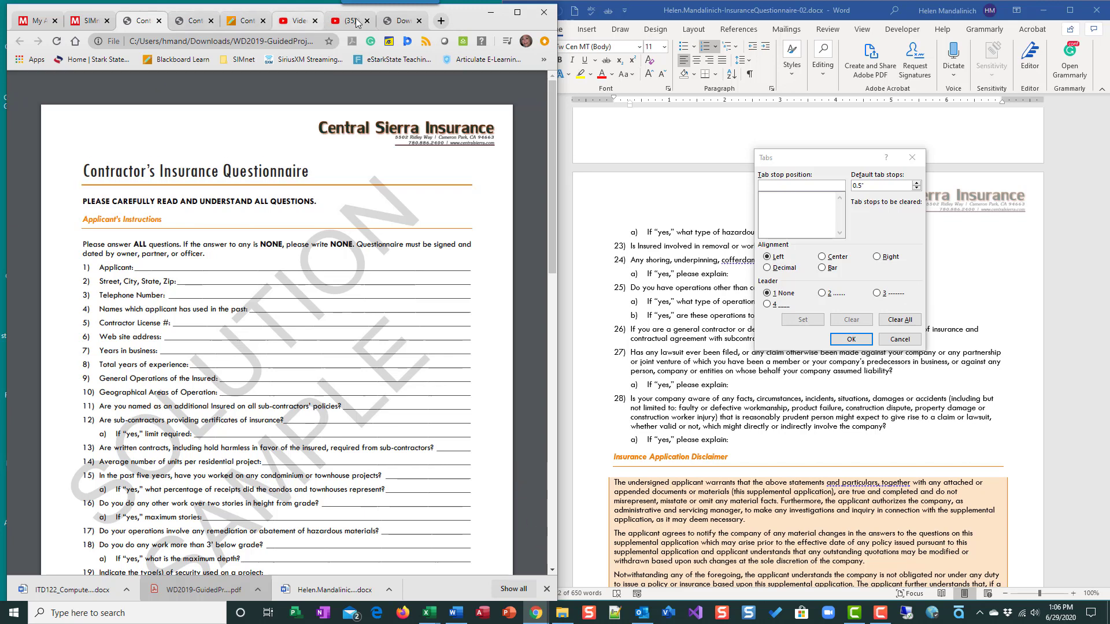
{"action": "left_click", "coordinate": [399, 23]}
{"action": "left_click", "coordinate": [190, 21]}
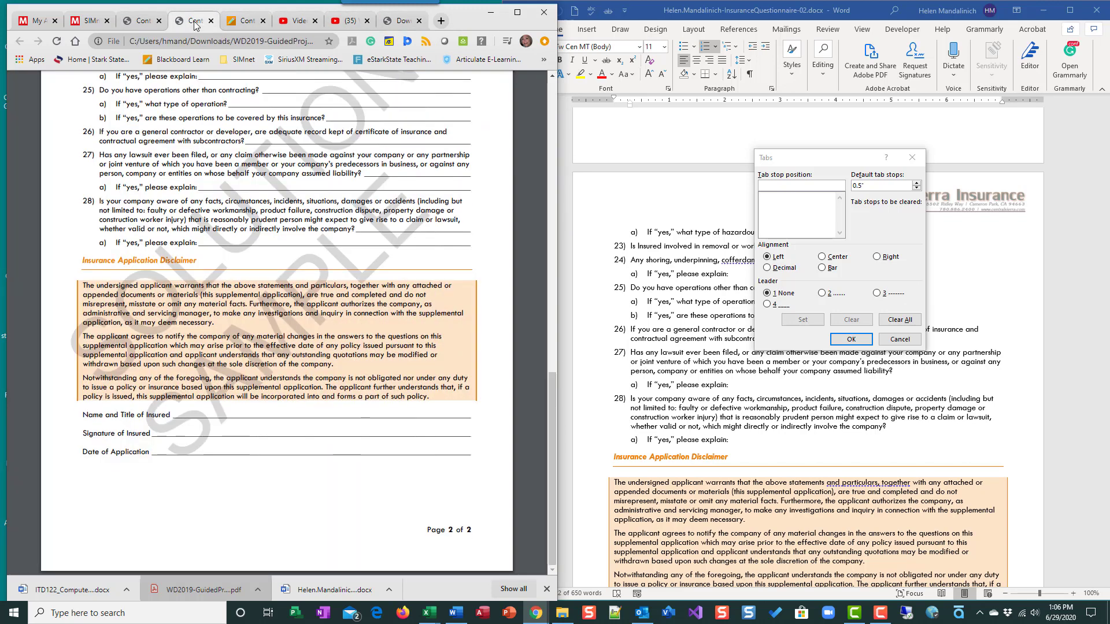
Step: Return to the SIMnet project instructions and check off steps 12c and 12d
{"action": "left_click", "coordinate": [130, 20]}
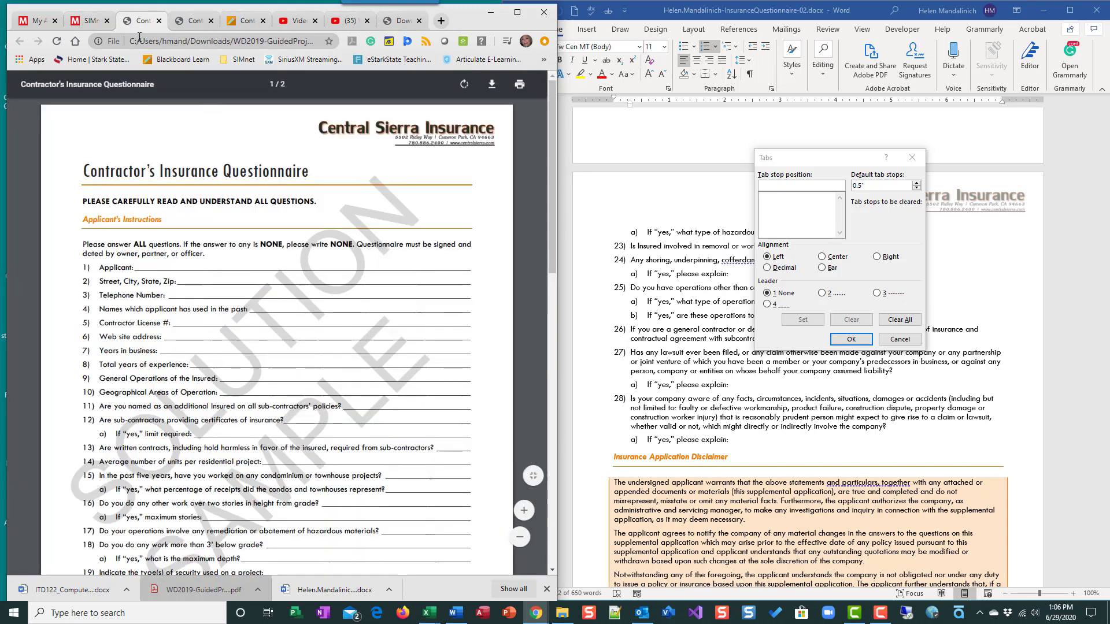
{"action": "left_click", "coordinate": [85, 23]}
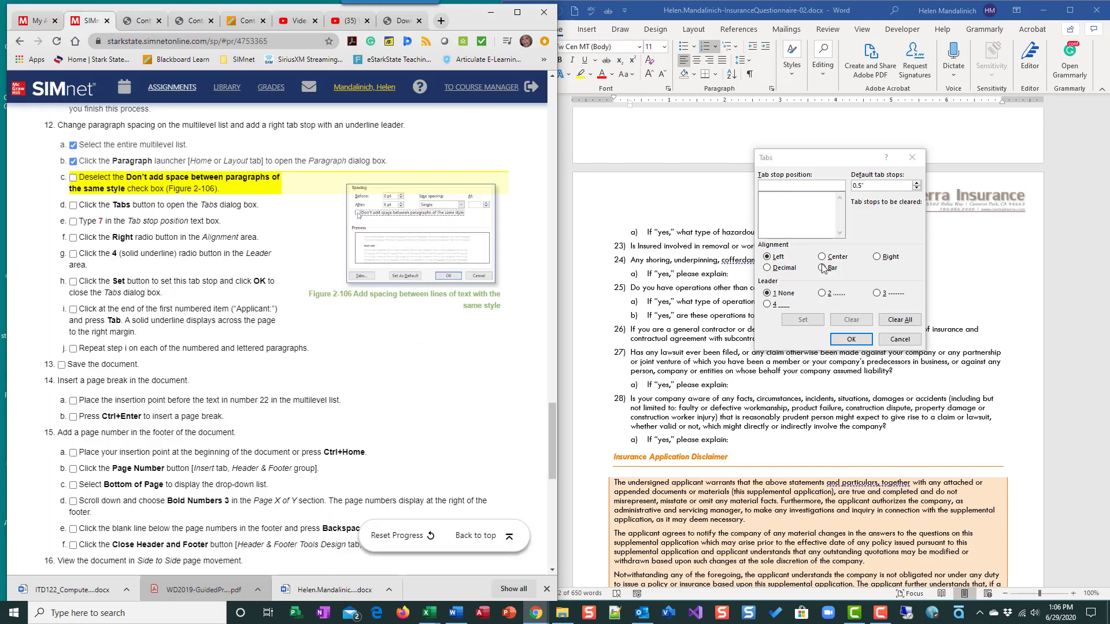
{"action": "left_click", "coordinate": [73, 177]}
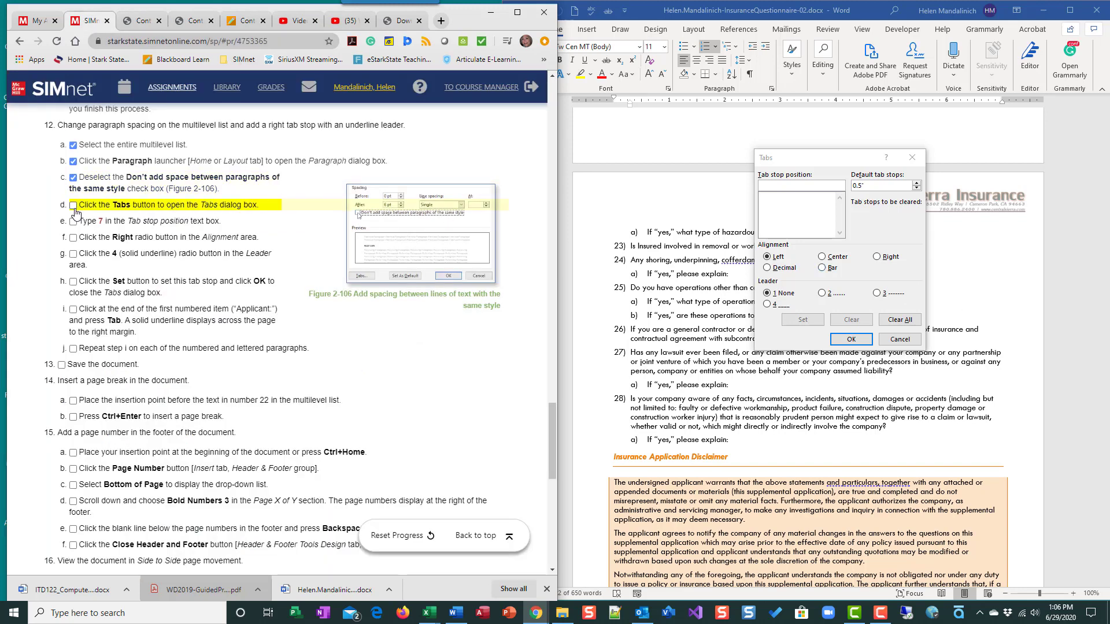
{"action": "left_click", "coordinate": [73, 206]}
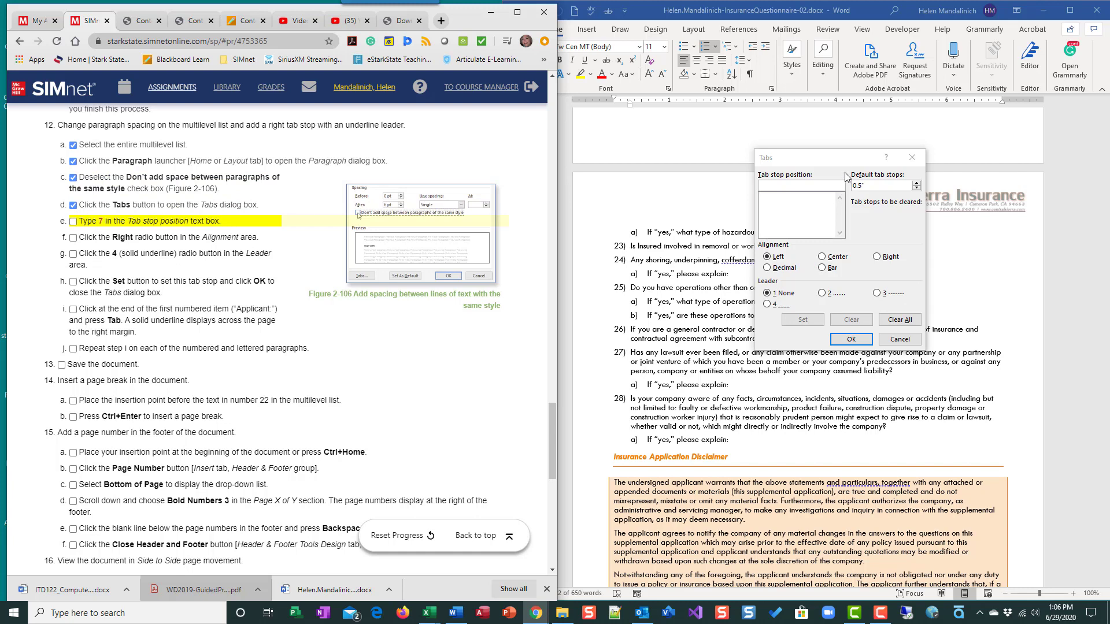
Step: Set a right-aligned tab stop at 7" with leader style 4 (solid underline) for the selected list
{"action": "left_click", "coordinate": [780, 185]}
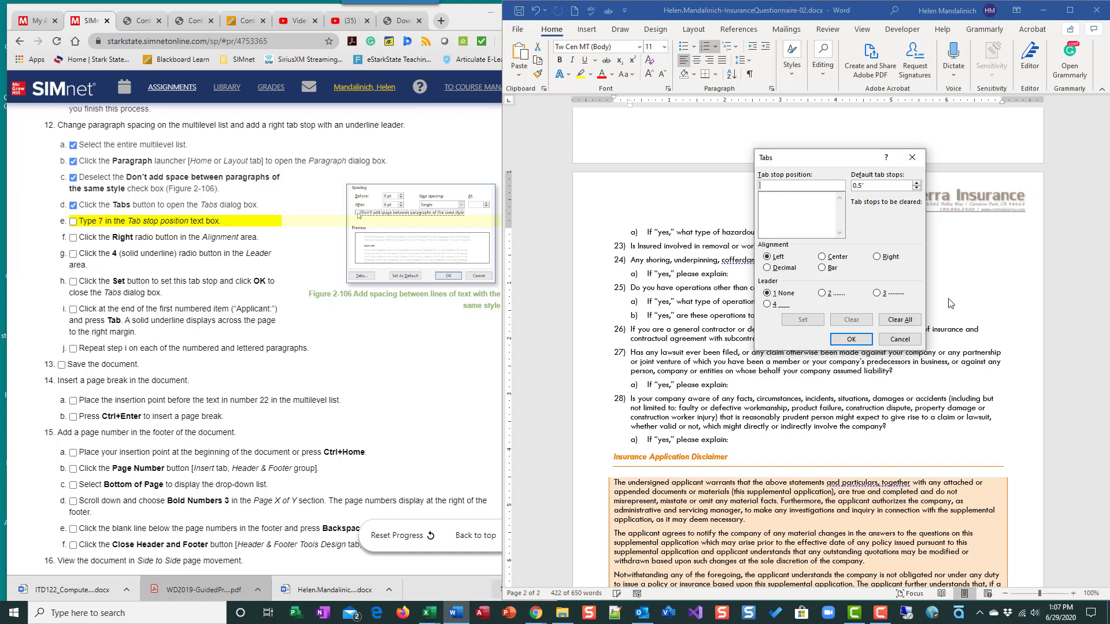
{"action": "type", "text": "7"}
{"action": "left_click", "coordinate": [876, 256]}
{"action": "left_click", "coordinate": [767, 304]}
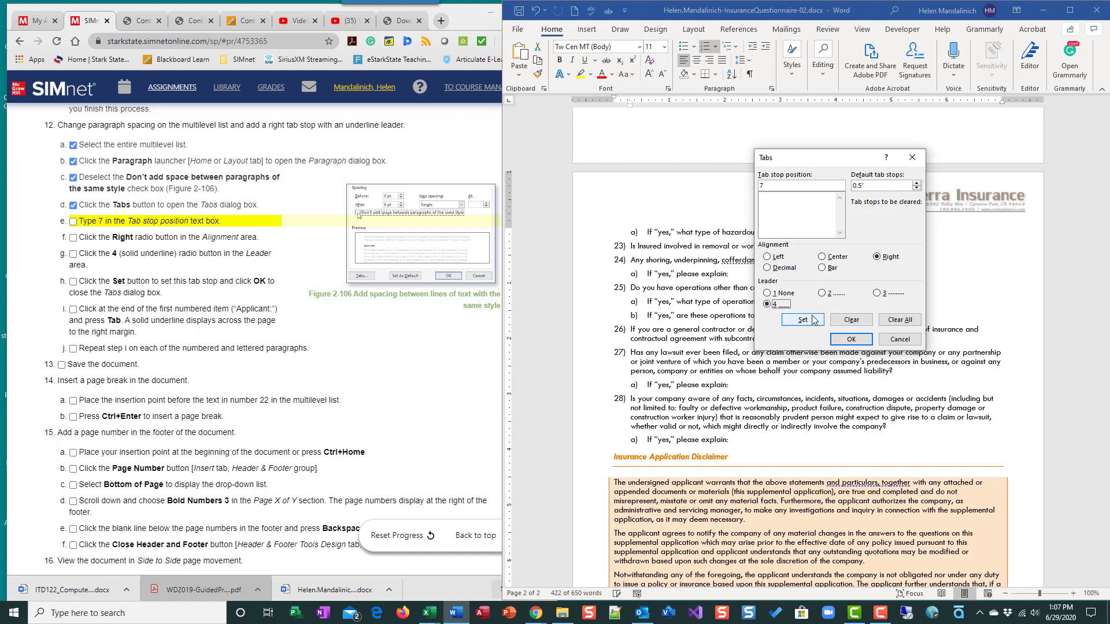
{"action": "left_click", "coordinate": [801, 320]}
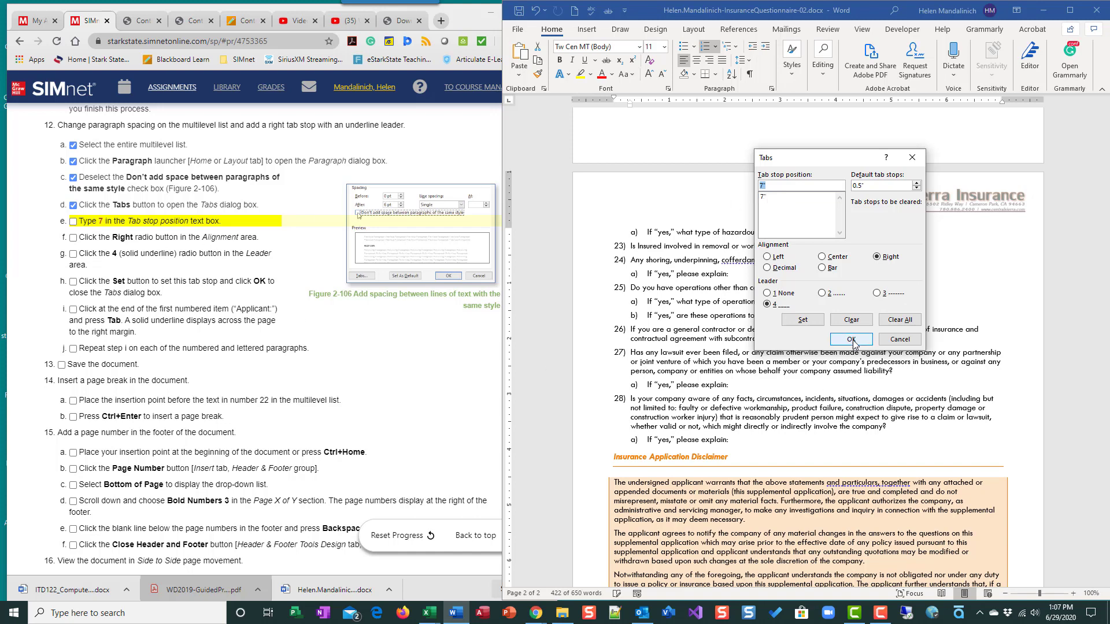
Step: Check off steps 12e through 12h in the instructions and apply the tab stop settings to the list
{"action": "left_click", "coordinate": [73, 222]}
{"action": "left_click", "coordinate": [73, 237]}
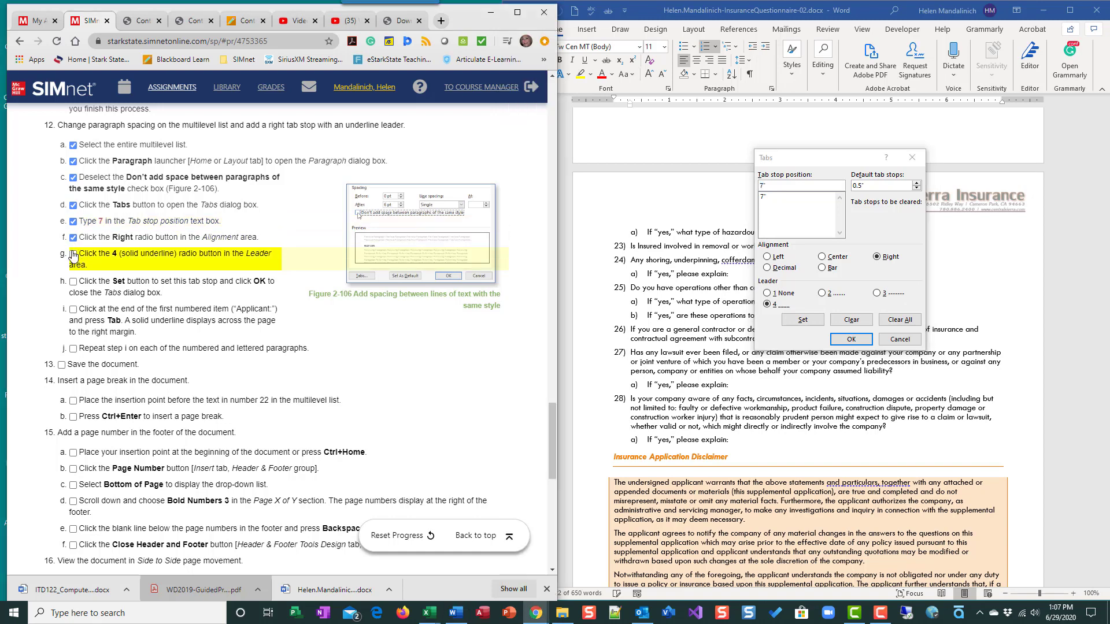
{"action": "left_click", "coordinate": [73, 253]}
{"action": "left_click", "coordinate": [73, 282]}
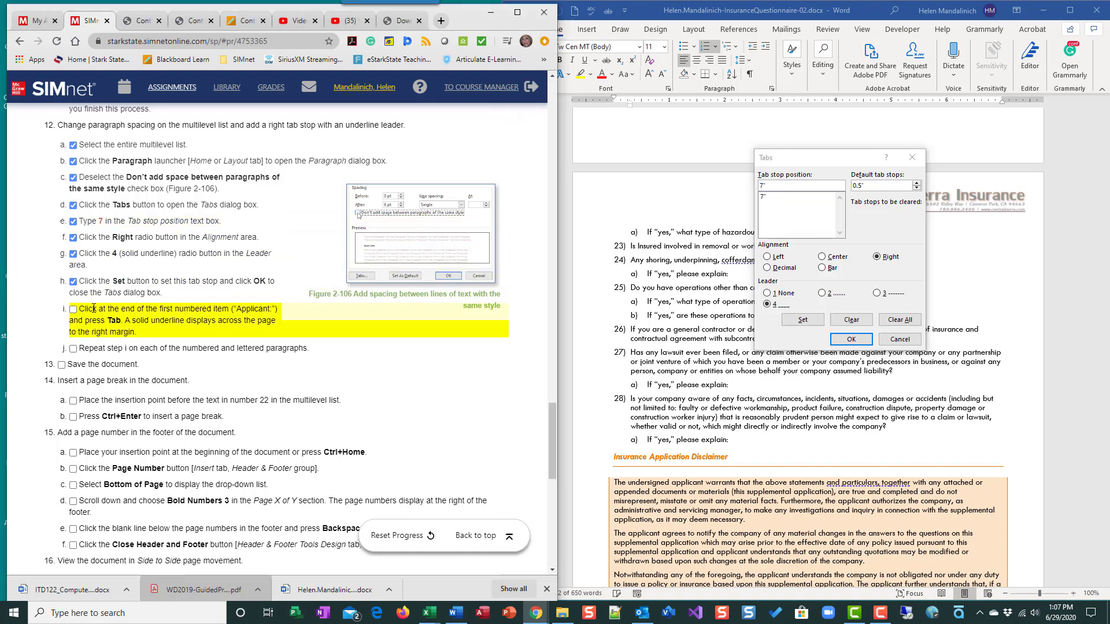
{"action": "left_click", "coordinate": [847, 341]}
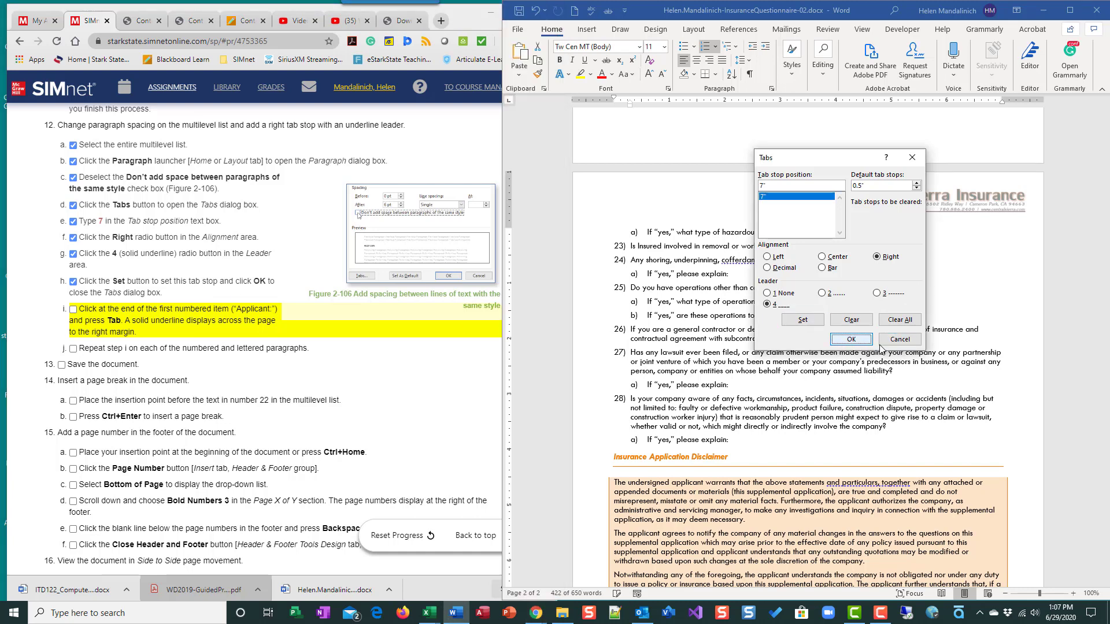
{"action": "left_click", "coordinate": [851, 340]}
Step: Insert a tab after "Applicant:" in item 1 to draw its underline leader, using formatting marks temporarily to check the line's end
{"action": "scroll", "coordinate": [914, 347], "scroll_direction": "up", "scroll_amount": 15}
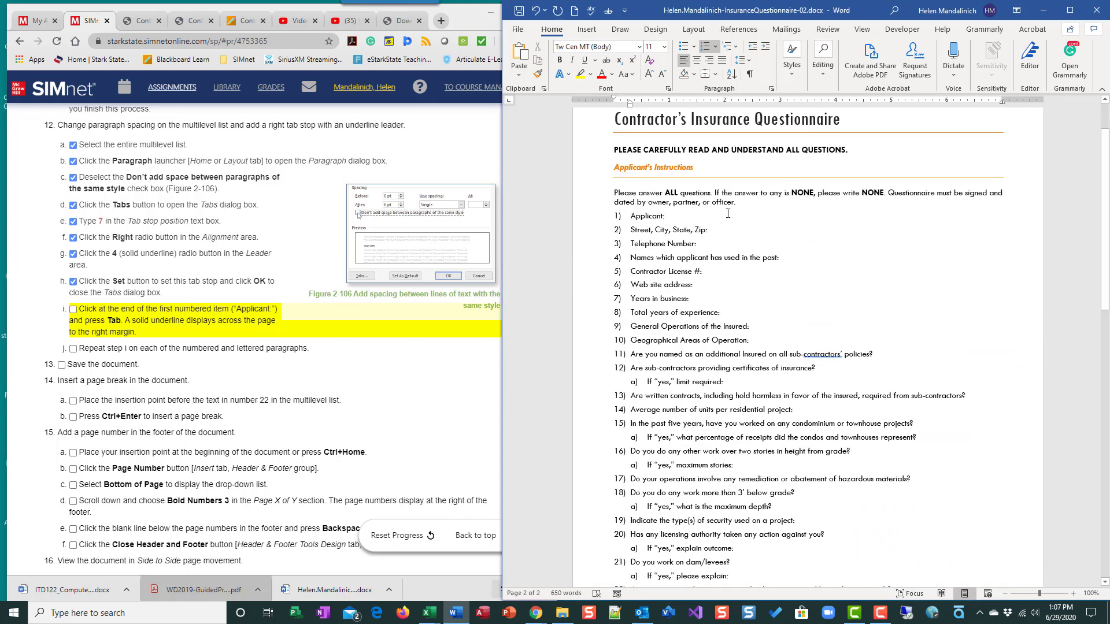
{"action": "left_click", "coordinate": [670, 216]}
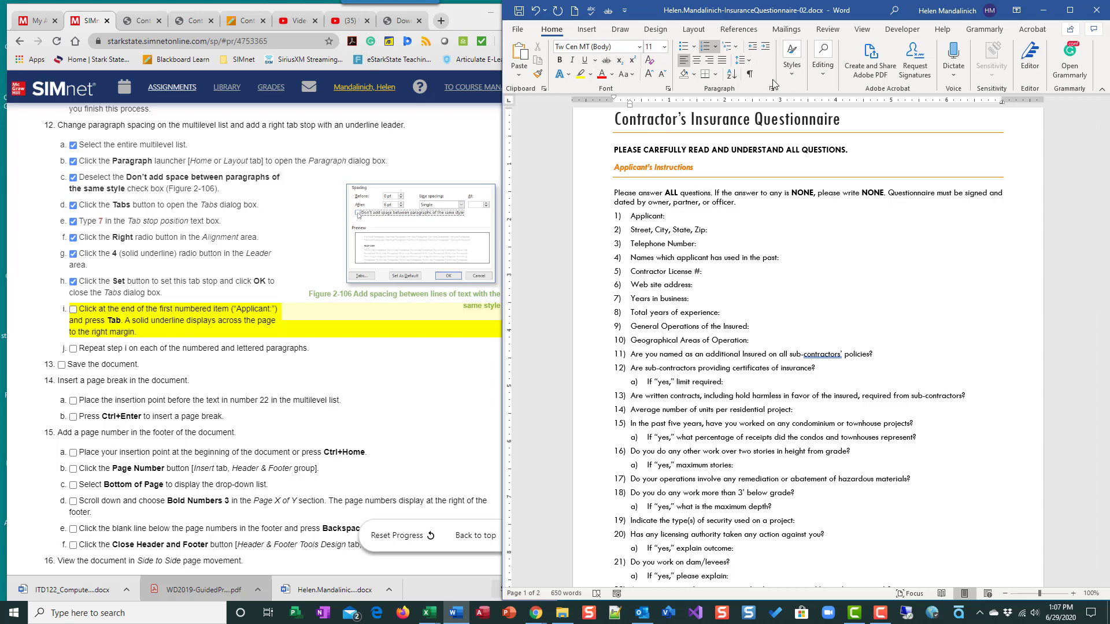
{"action": "left_click", "coordinate": [750, 74]}
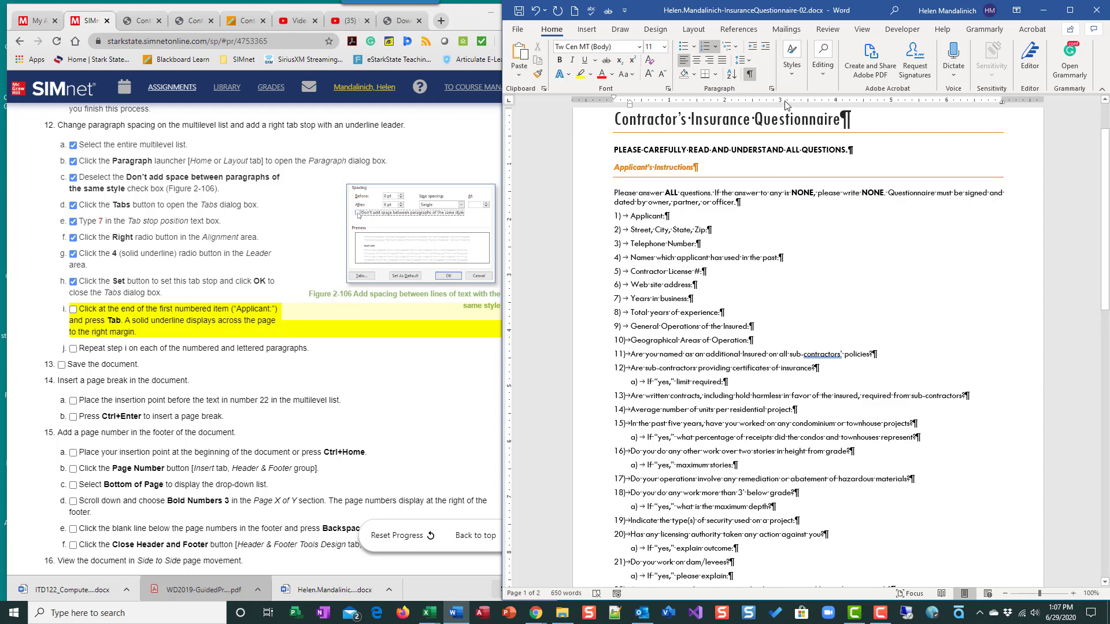
{"action": "left_click", "coordinate": [749, 74]}
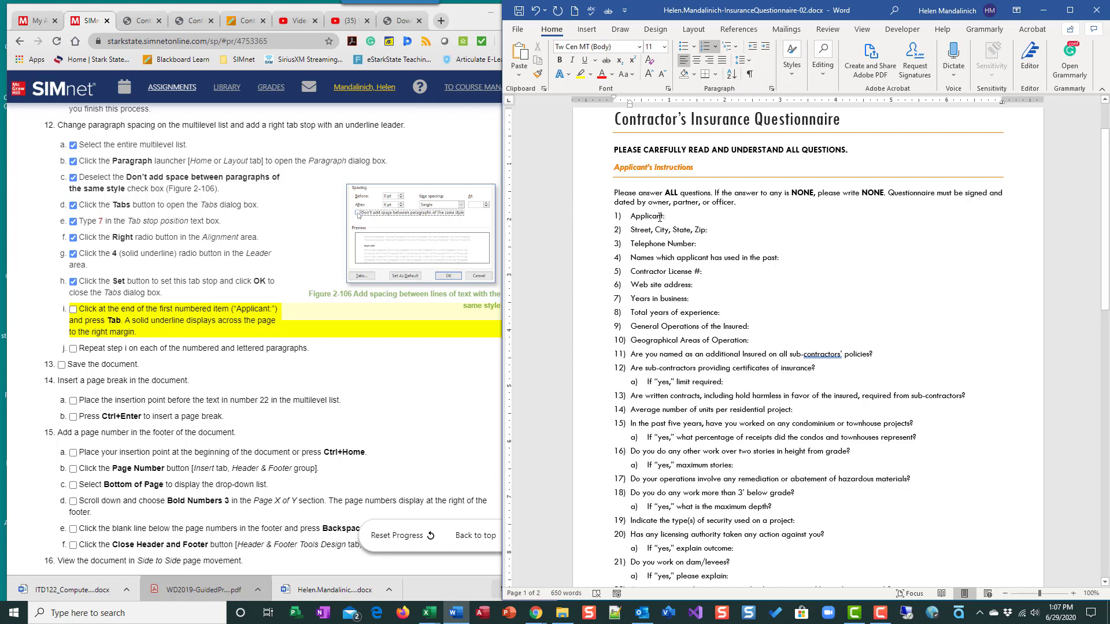
{"action": "left_click", "coordinate": [750, 74]}
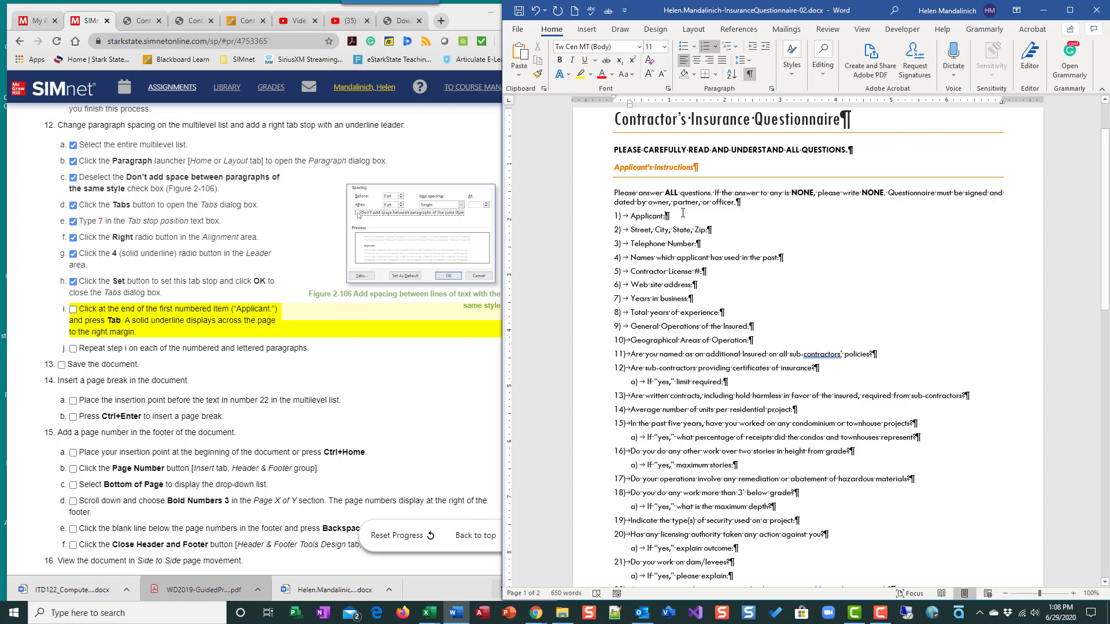
{"action": "key", "text": "Tab"}
{"action": "left_click", "coordinate": [749, 74]}
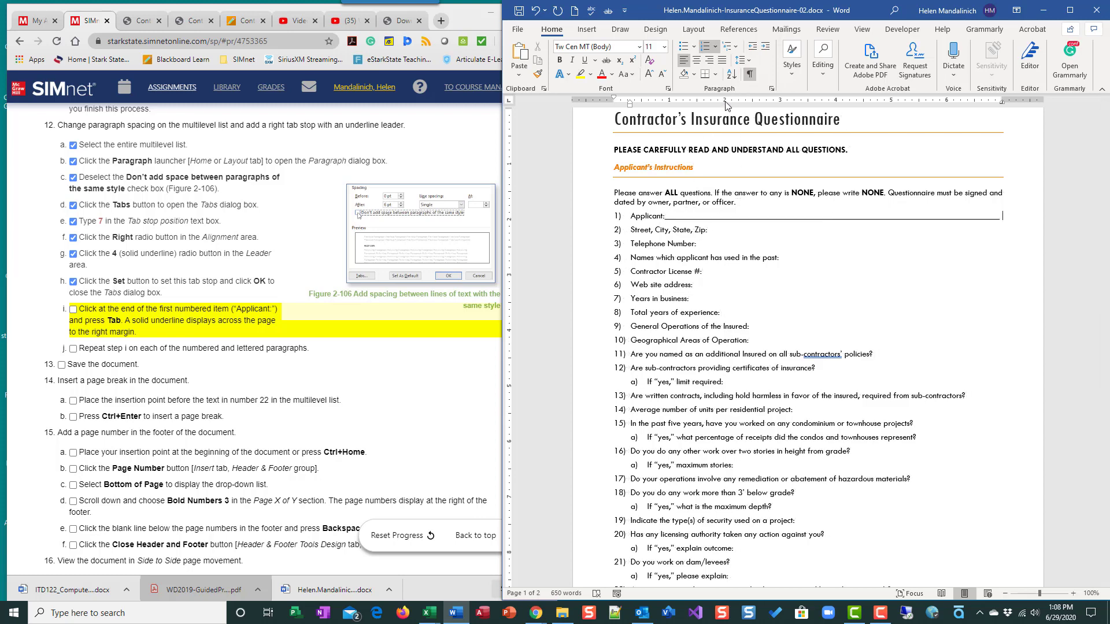
Step: Add underline leaders with a tab at the end of items 2 through 7, from "Street, City, State, Zip:" to "Years in business:"
{"action": "left_click", "coordinate": [714, 231]}
{"action": "key", "text": "Tab"}
{"action": "left_click", "coordinate": [702, 243]}
{"action": "key", "text": "Tab"}
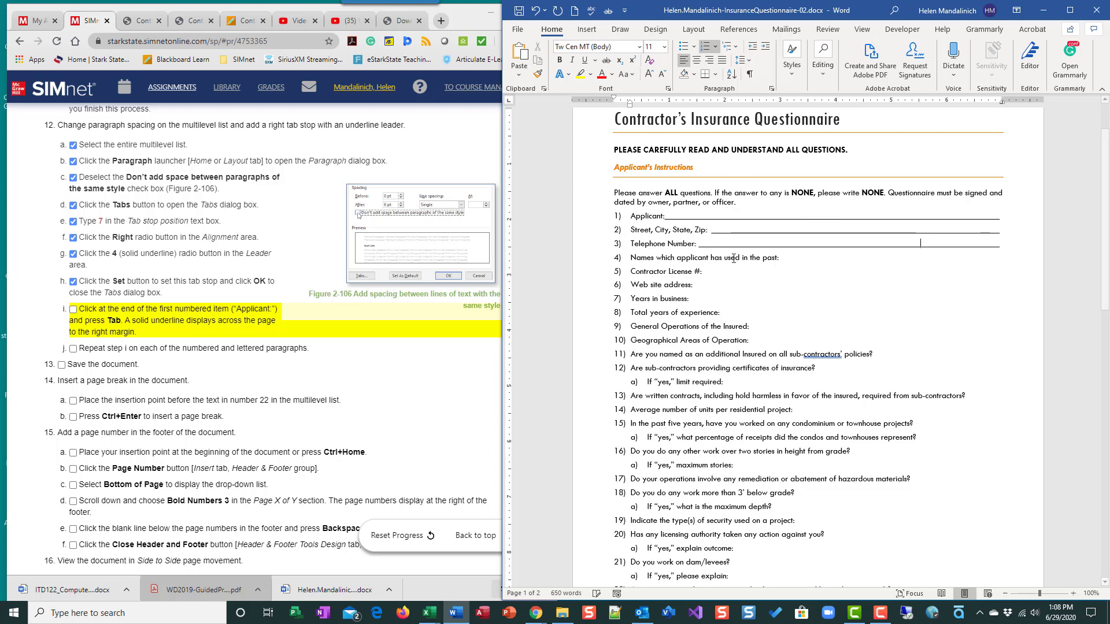
{"action": "left_click", "coordinate": [782, 258]}
{"action": "key", "text": "Tab"}
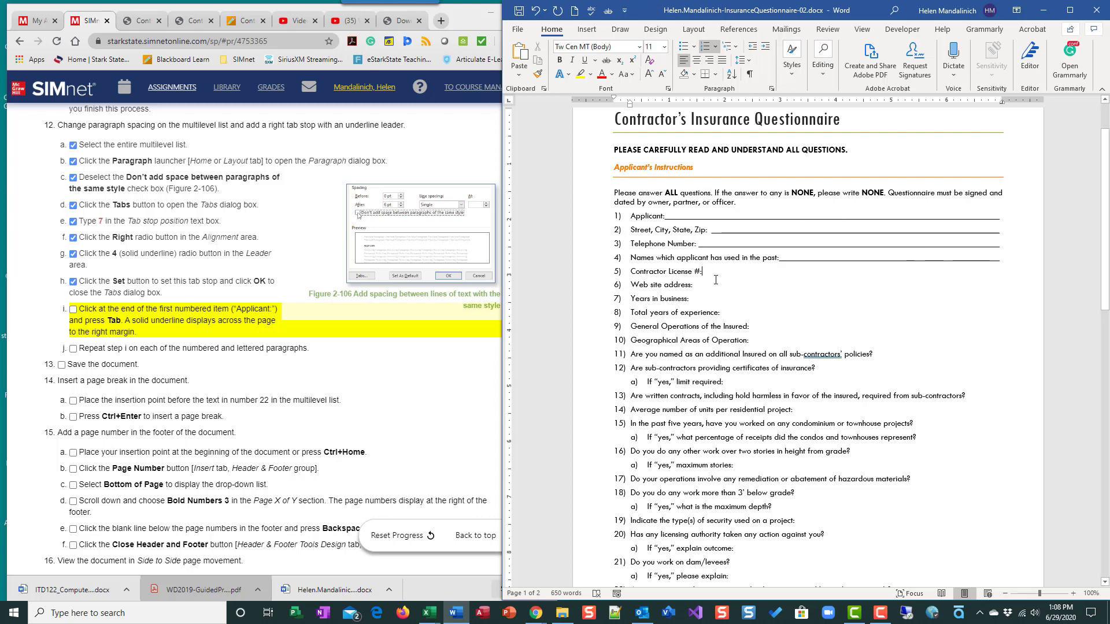
{"action": "key", "text": "Tab"}
{"action": "left_click", "coordinate": [698, 288]}
{"action": "key", "text": "Tab"}
{"action": "left_click", "coordinate": [699, 299]}
{"action": "key", "text": "Tab"}
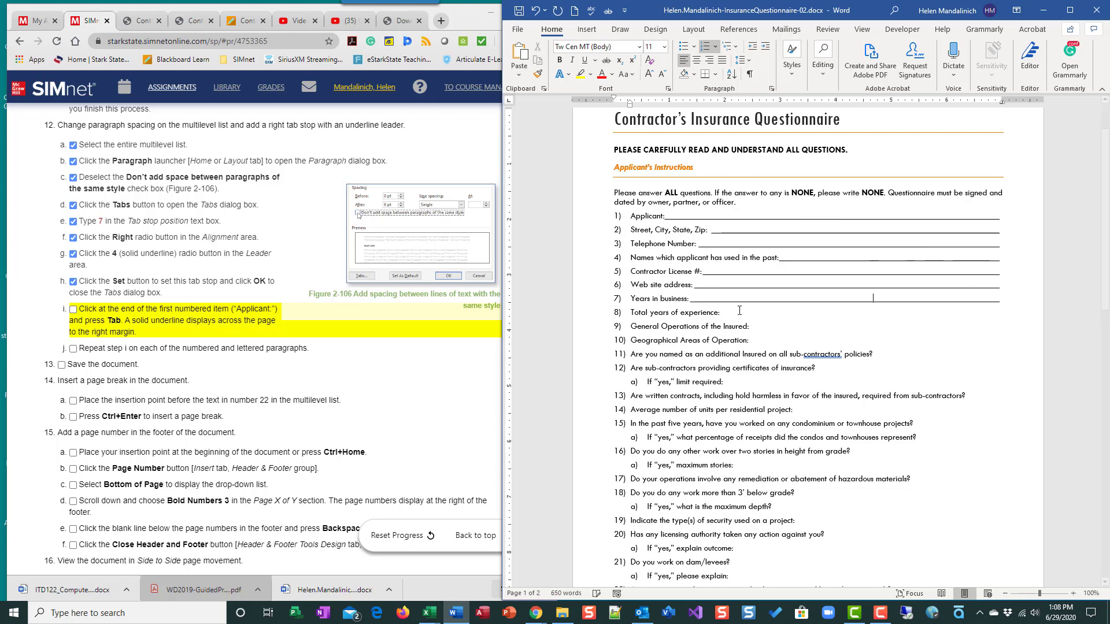
Step: Add underline leaders with a tab at the end of items 8 through 12 and the lettered line "limit required:"
{"action": "left_click", "coordinate": [733, 313]}
{"action": "key", "text": "Tab"}
{"action": "key", "text": "Tab"}
{"action": "left_click", "coordinate": [759, 343]}
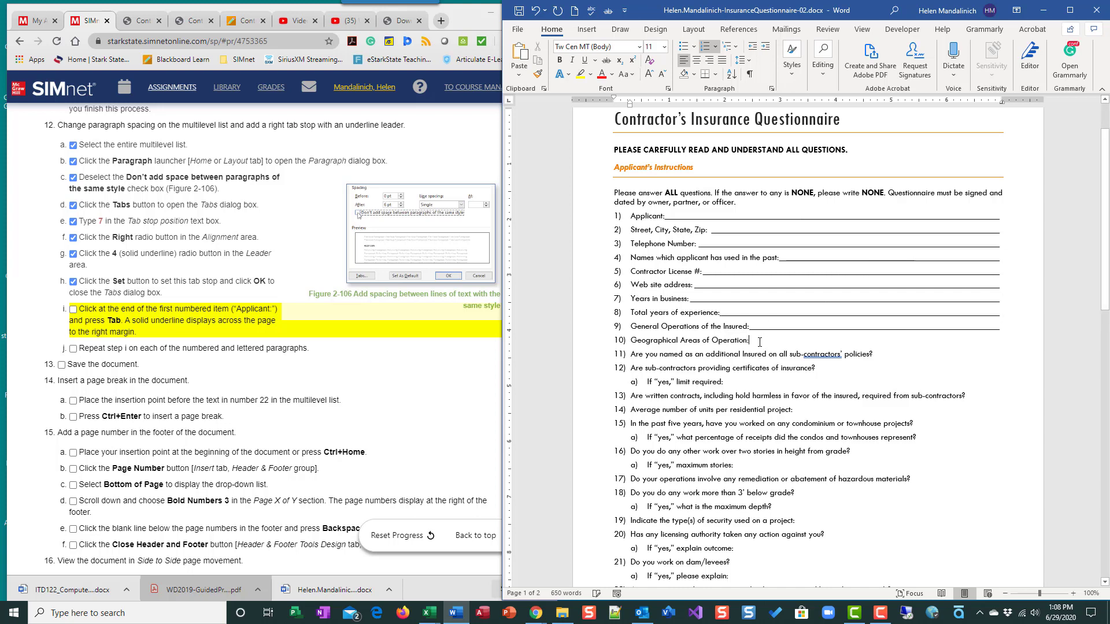
{"action": "key", "text": "Tab"}
{"action": "left_click", "coordinate": [875, 354]}
{"action": "key", "text": "Tab"}
{"action": "key", "text": "Tab"}
{"action": "left_click", "coordinate": [738, 383]}
{"action": "key", "text": "Tab"}
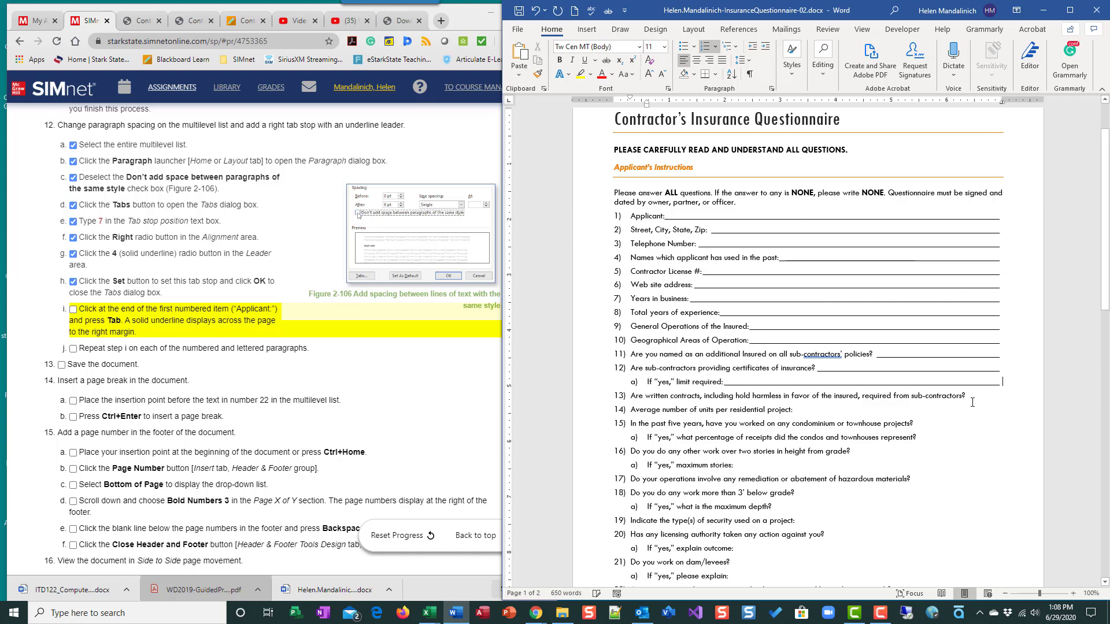
Step: Add underline leaders with a tab at the end of items 13 through 17, including the lettered lines under 15 and 16
{"action": "left_click", "coordinate": [973, 399]}
{"action": "key", "text": "Tab"}
{"action": "left_click", "coordinate": [936, 430]}
{"action": "key", "text": "Tab"}
{"action": "left_click", "coordinate": [935, 436]}
{"action": "key", "text": "Tab"}
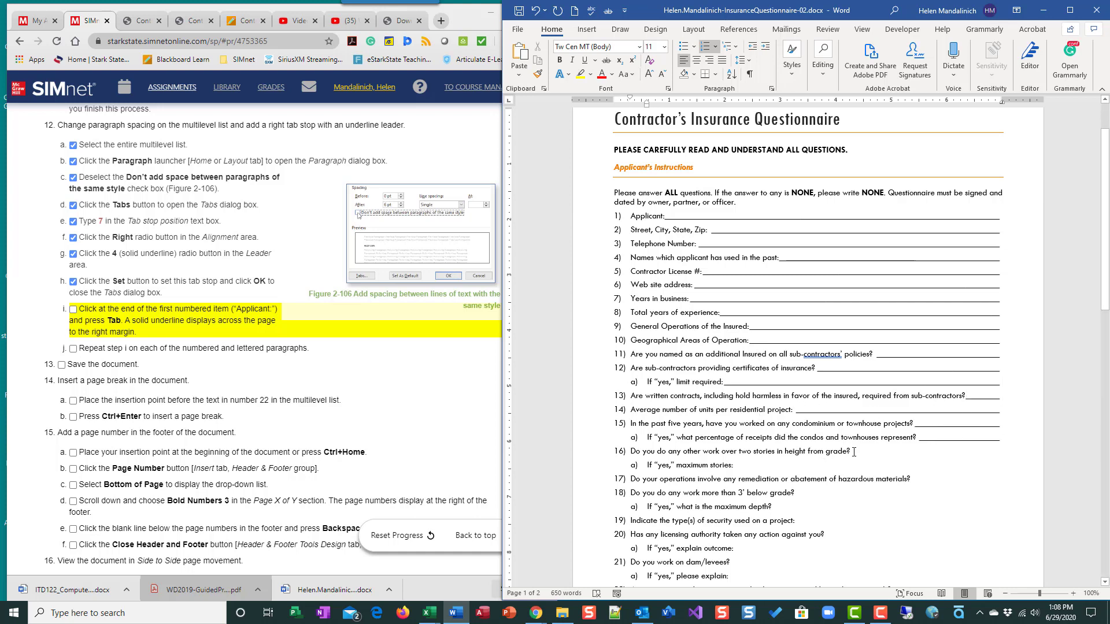
{"action": "left_click", "coordinate": [854, 452]}
{"action": "key", "text": "Tab"}
{"action": "left_click", "coordinate": [734, 466]}
{"action": "key", "text": "Tab"}
{"action": "left_click", "coordinate": [911, 479]}
{"action": "key", "text": "Tab"}
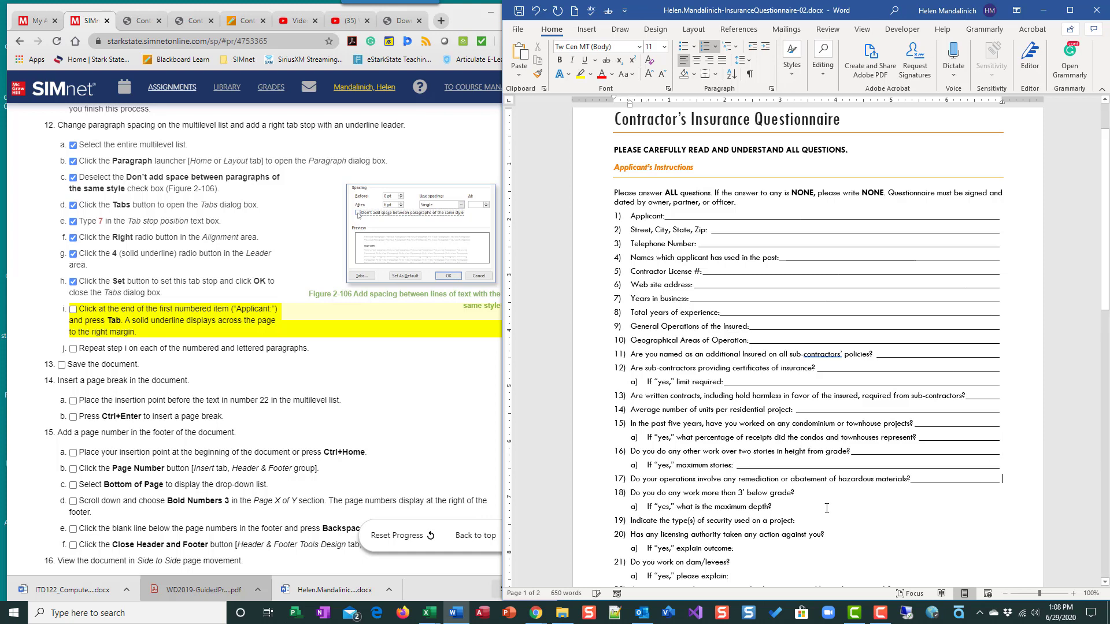
Step: Add underline leaders with a tab at the end of items 18, 18a, 19 and 20
{"action": "left_click", "coordinate": [797, 493]}
{"action": "key", "text": "Tab"}
{"action": "left_click", "coordinate": [774, 507]}
{"action": "key", "text": "Tab"}
{"action": "left_click", "coordinate": [796, 521]}
{"action": "key", "text": "Tab"}
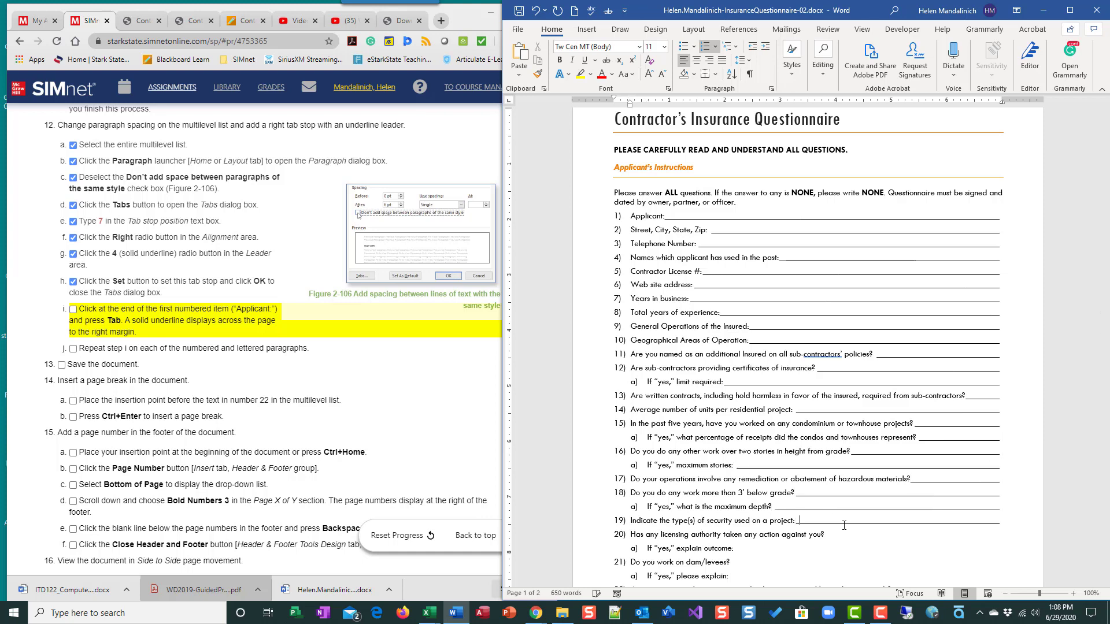
{"action": "left_click", "coordinate": [849, 534]}
{"action": "key", "text": "Tab"}
Step: Add underline leaders with a tab at the end of items 20a, 21, 21a and 22
{"action": "scroll", "coordinate": [848, 534], "scroll_direction": "down", "scroll_amount": 5}
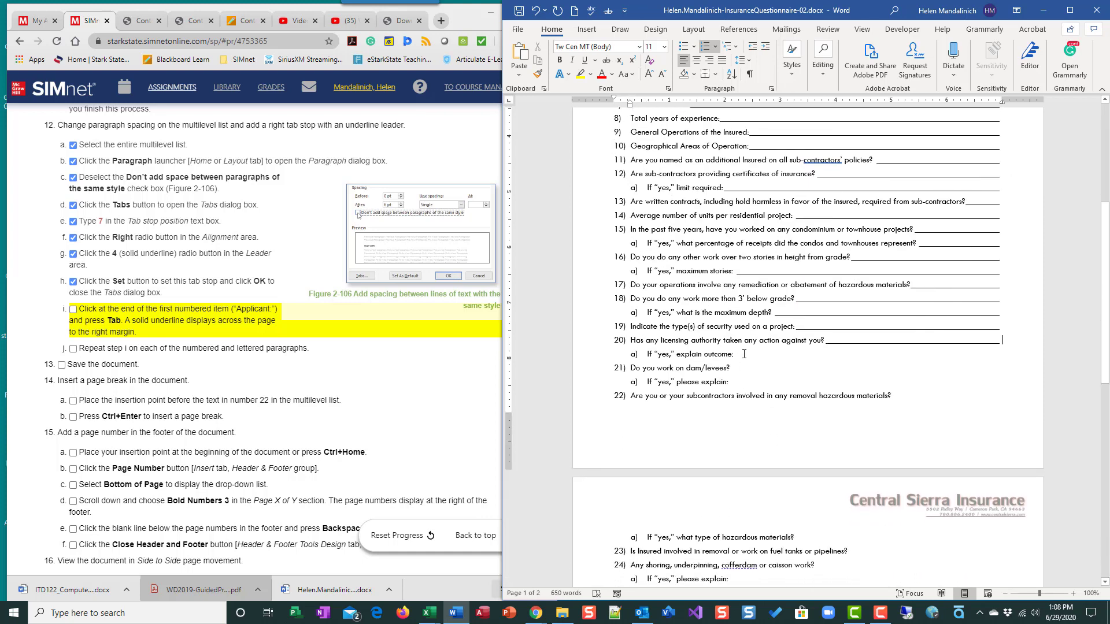
{"action": "left_click", "coordinate": [738, 354]}
{"action": "key", "text": "Tab"}
{"action": "left_click", "coordinate": [742, 369]}
{"action": "key", "text": "Tab"}
{"action": "left_click", "coordinate": [735, 382]}
{"action": "key", "text": "Tab"}
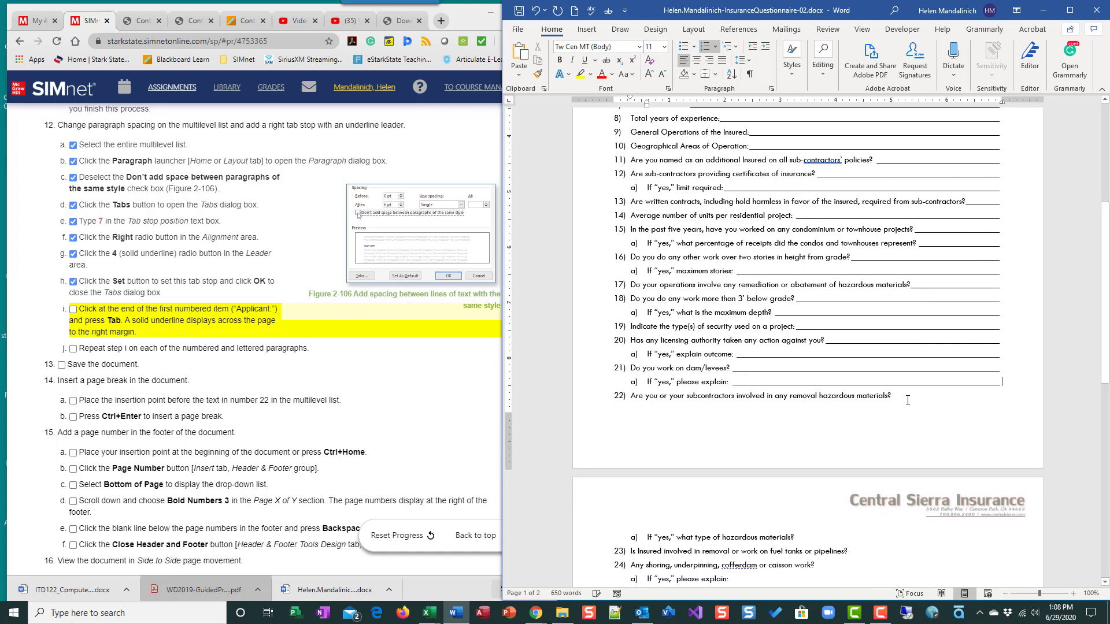
{"action": "left_click", "coordinate": [894, 396]}
{"action": "key", "text": "Tab"}
Step: Add underline leaders with a tab at the end of items 22a through 25a on the second page
{"action": "scroll", "coordinate": [904, 428], "scroll_direction": "down", "scroll_amount": 6}
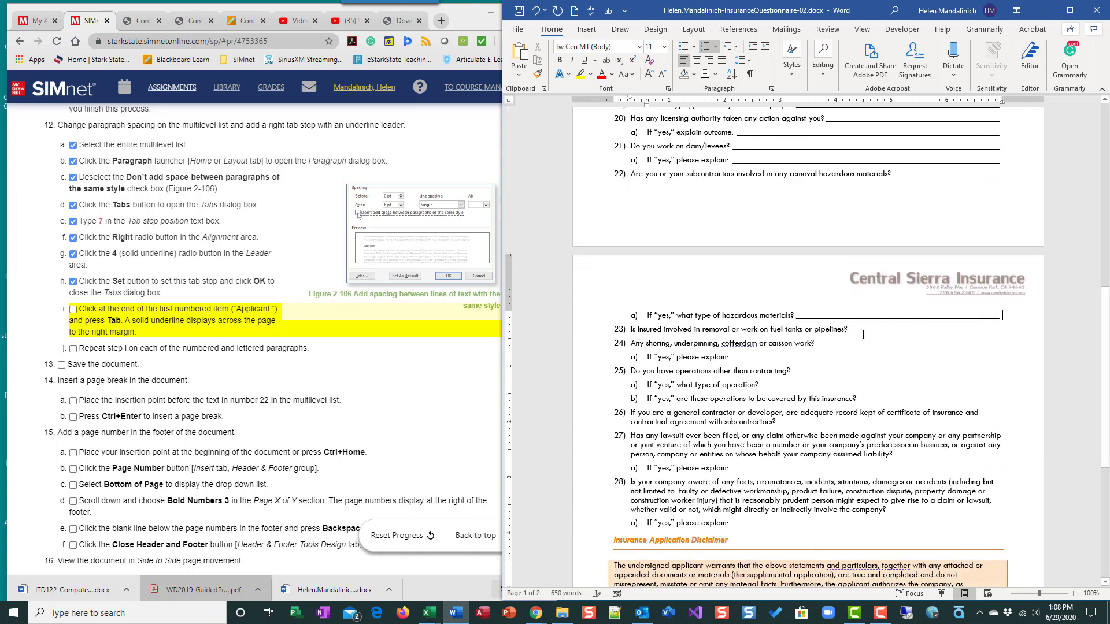
{"action": "left_click", "coordinate": [849, 330]}
{"action": "key", "text": "Tab"}
{"action": "left_click", "coordinate": [816, 344]}
{"action": "key", "text": "Tab"}
{"action": "left_click", "coordinate": [739, 360]}
{"action": "key", "text": "Tab"}
{"action": "left_click", "coordinate": [792, 372]}
{"action": "key", "text": "Tab"}
{"action": "left_click", "coordinate": [765, 385]}
{"action": "key", "text": "Tab"}
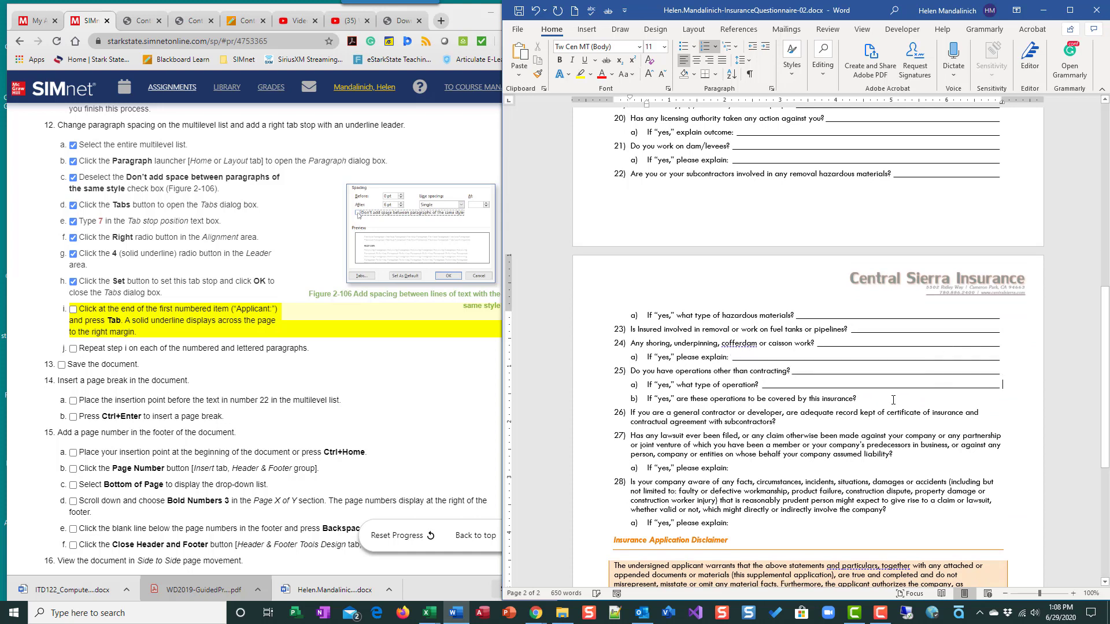
Step: Add underline leaders with a tab at the end of items 25b through 28a, finishing the list
{"action": "key", "text": "Tab"}
{"action": "left_click", "coordinate": [788, 423]}
{"action": "key", "text": "Tab"}
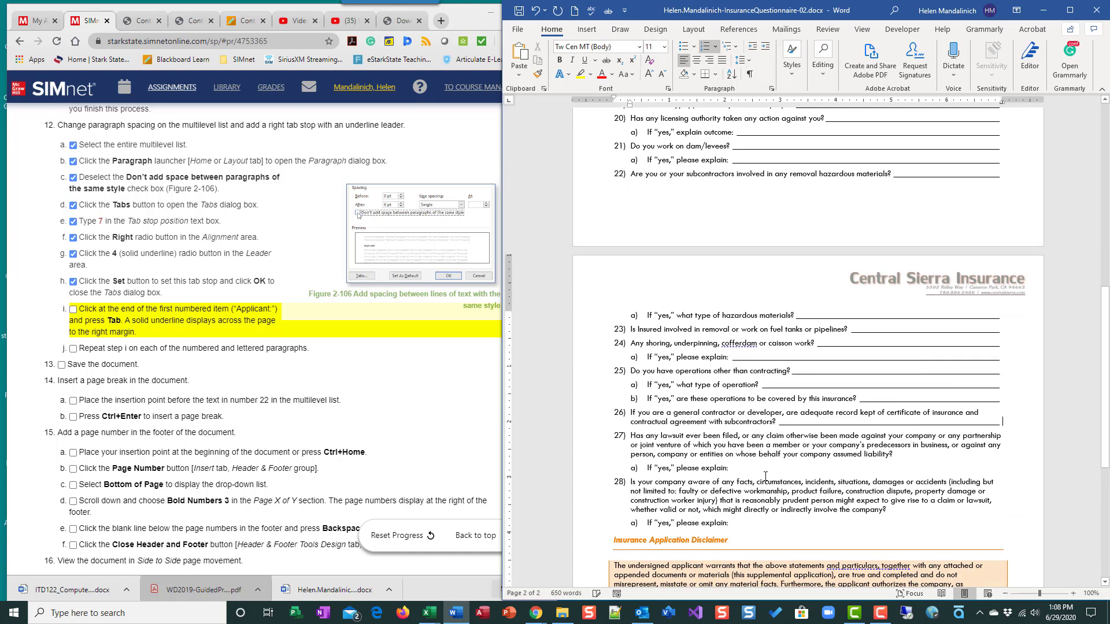
{"action": "left_click", "coordinate": [754, 467]}
{"action": "key", "text": "Tab"}
{"action": "left_click", "coordinate": [899, 454]}
{"action": "key", "text": "Tab"}
{"action": "left_click", "coordinate": [910, 511]}
{"action": "key", "text": "Tab"}
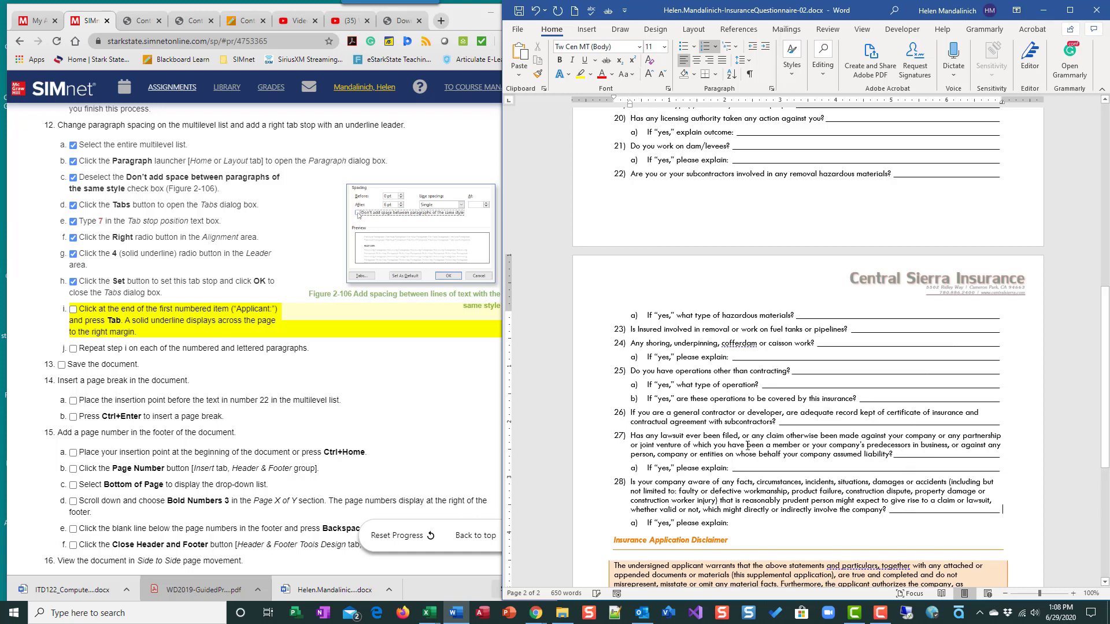
{"action": "left_click", "coordinate": [743, 522]}
{"action": "key", "text": "Tab"}
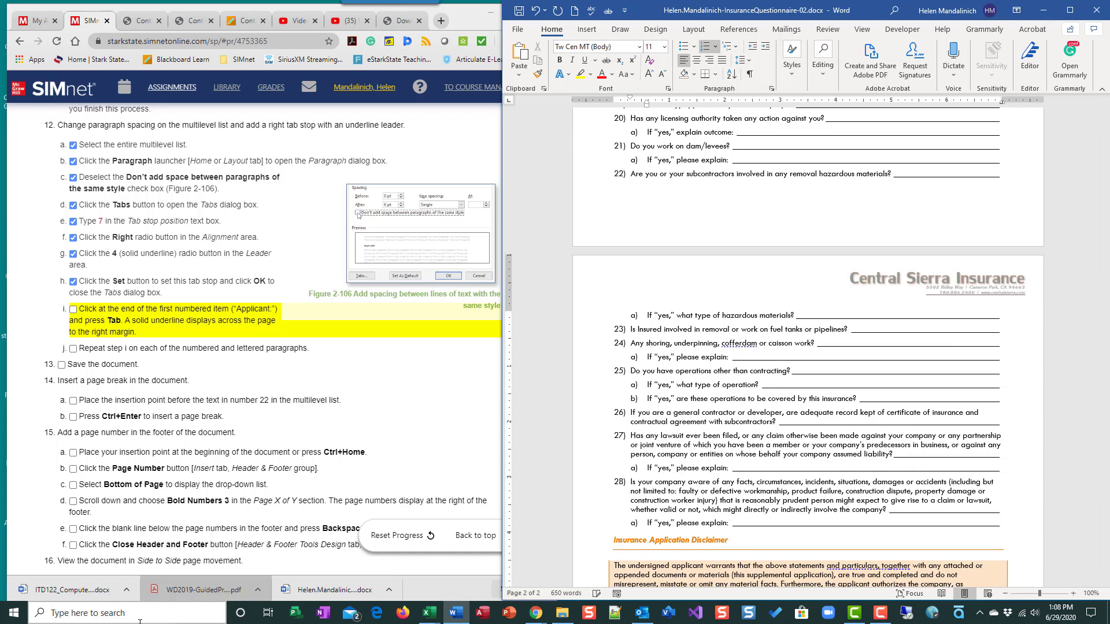
Step: Open the downloaded solution sample PDF in the browser and compare its leaders and page layout with the questionnaire
{"action": "left_click", "coordinate": [216, 589]}
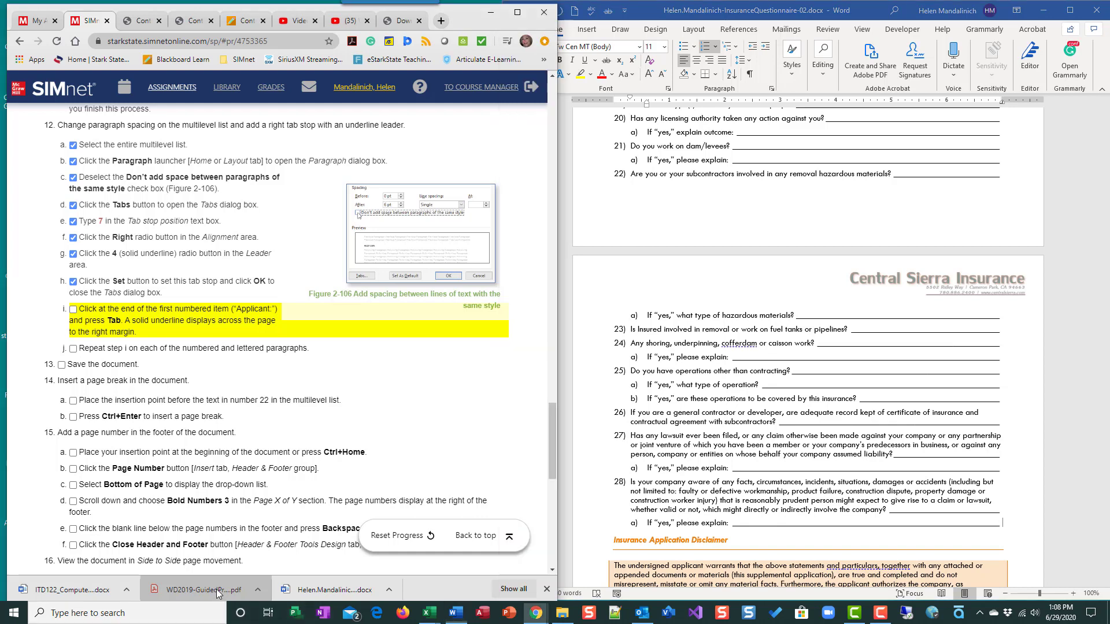
{"action": "scroll", "coordinate": [219, 359], "scroll_direction": "down", "scroll_amount": 3}
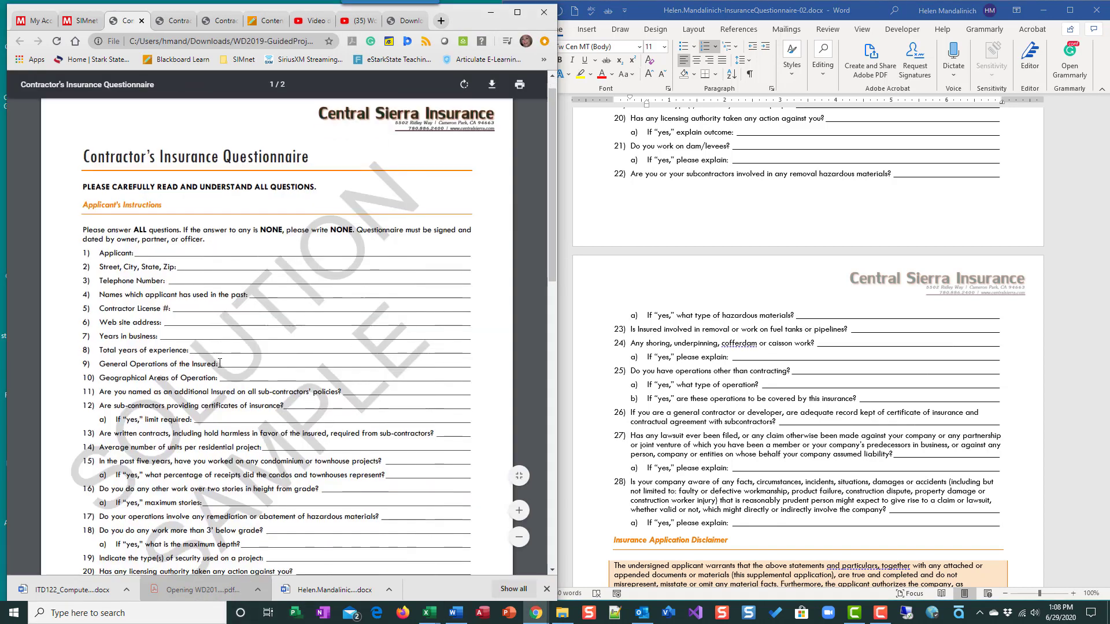
{"action": "scroll", "coordinate": [219, 363], "scroll_direction": "down", "scroll_amount": 3}
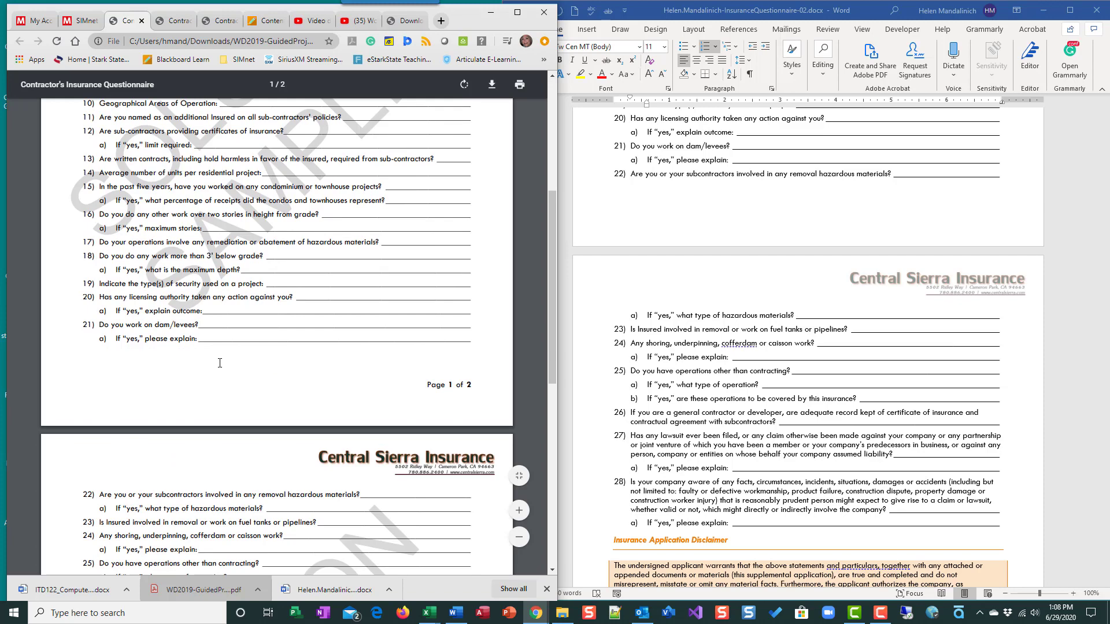
{"action": "scroll", "coordinate": [220, 363], "scroll_direction": "down", "scroll_amount": 7}
{"action": "scroll", "coordinate": [223, 363], "scroll_direction": "up", "scroll_amount": 3}
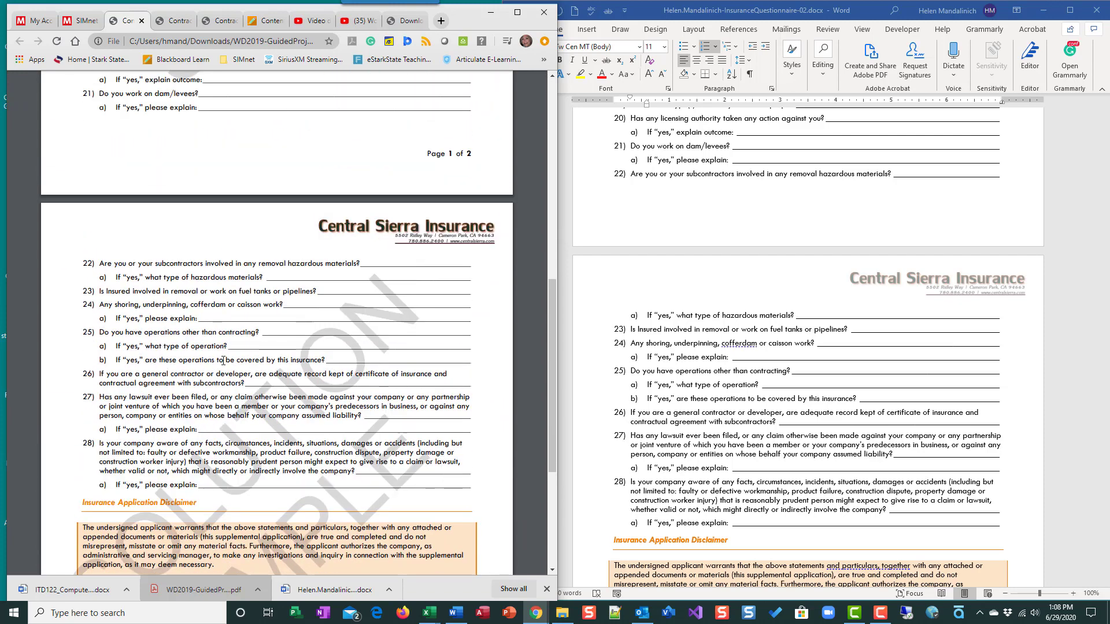
Step: Return from the solution sample PDFs to the SIMnet instructions and mark steps 12i and 12j as completed
{"action": "scroll", "coordinate": [740, 477], "scroll_direction": "down", "scroll_amount": 1}
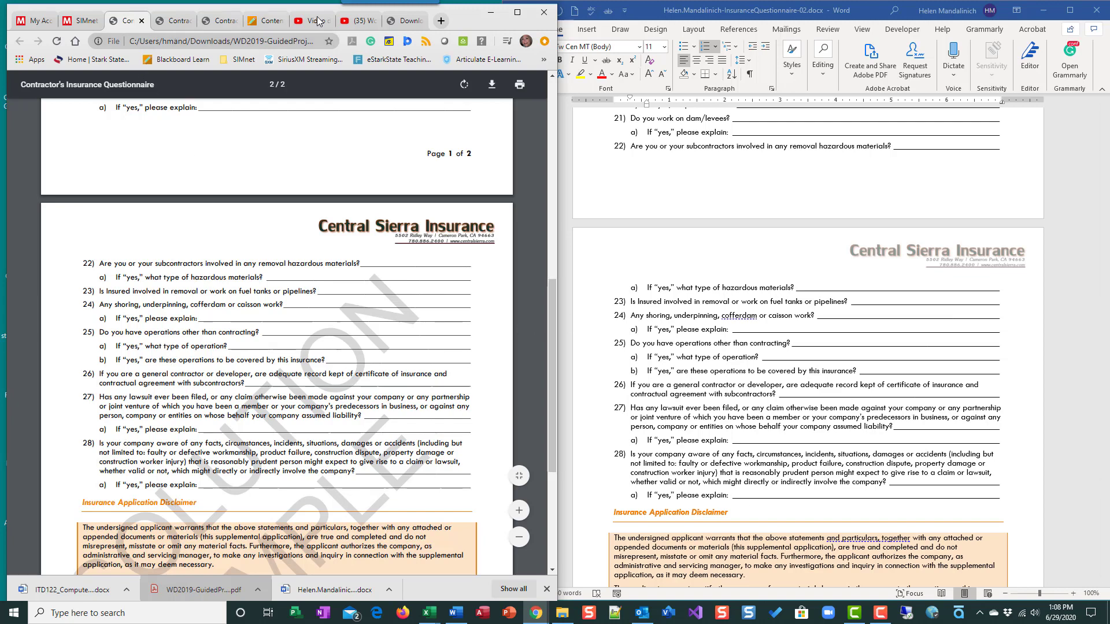
{"action": "left_click", "coordinate": [221, 20]}
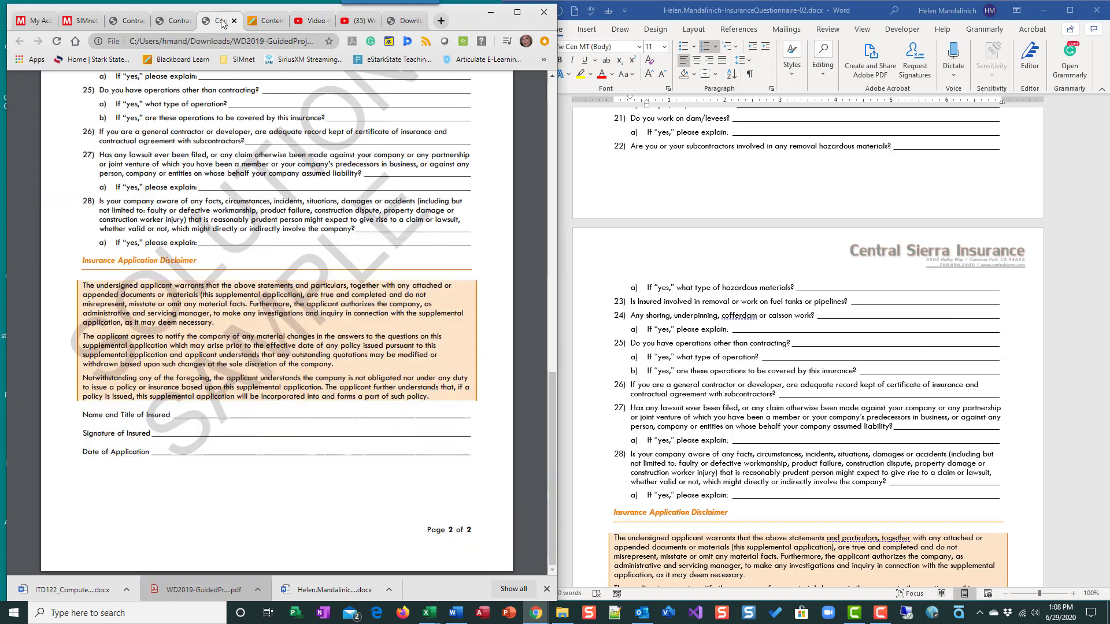
{"action": "left_click", "coordinate": [173, 22]}
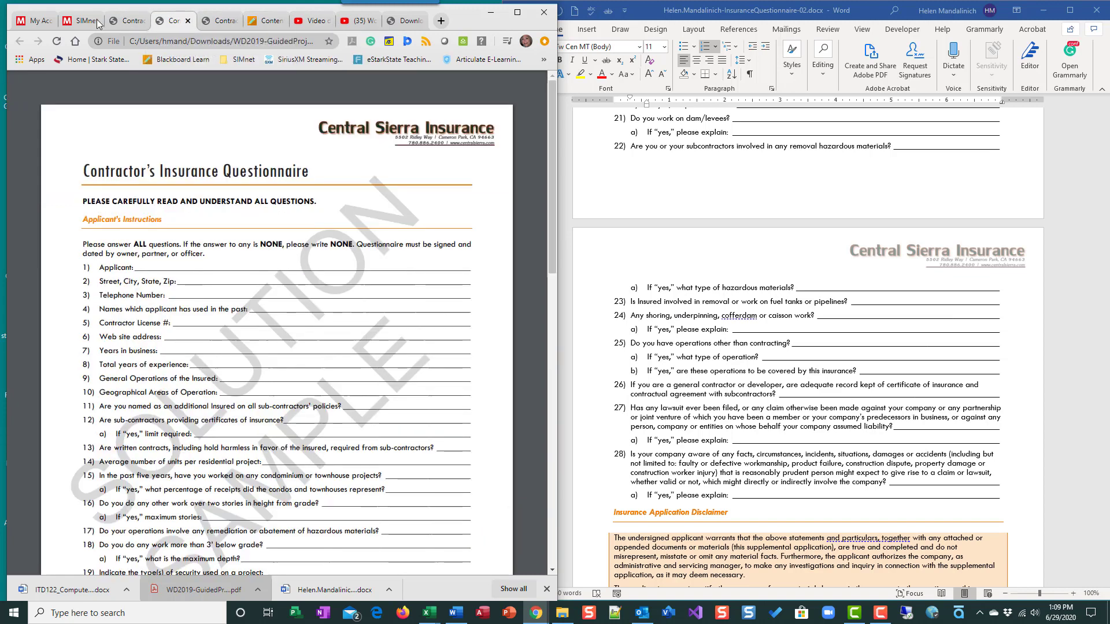
{"action": "left_click", "coordinate": [121, 22]}
{"action": "left_click", "coordinate": [86, 22]}
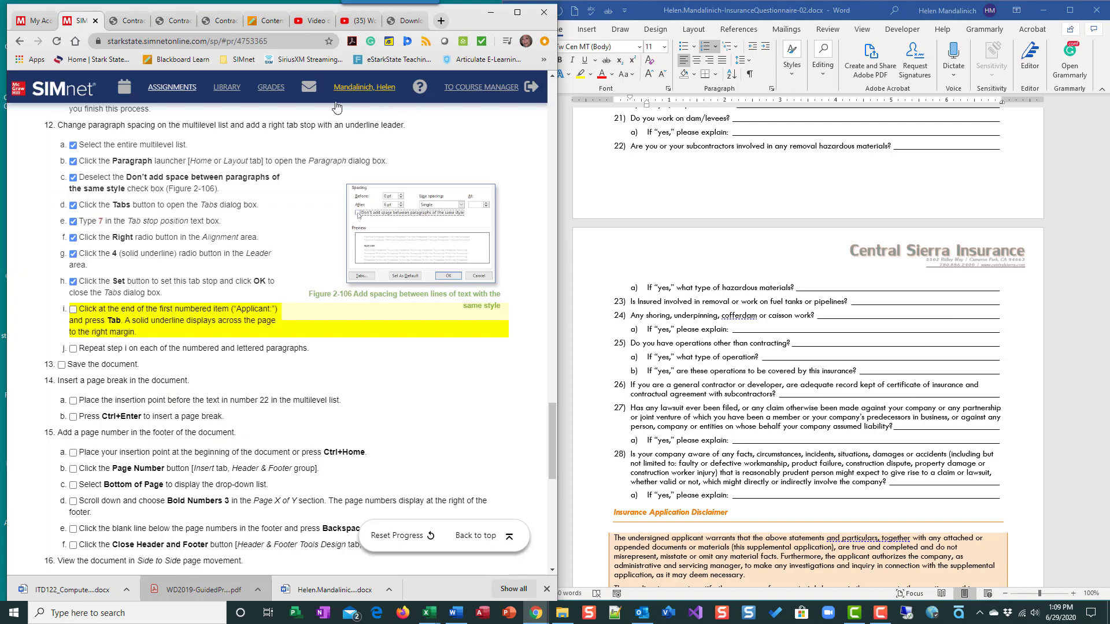
{"action": "left_click", "coordinate": [73, 312]}
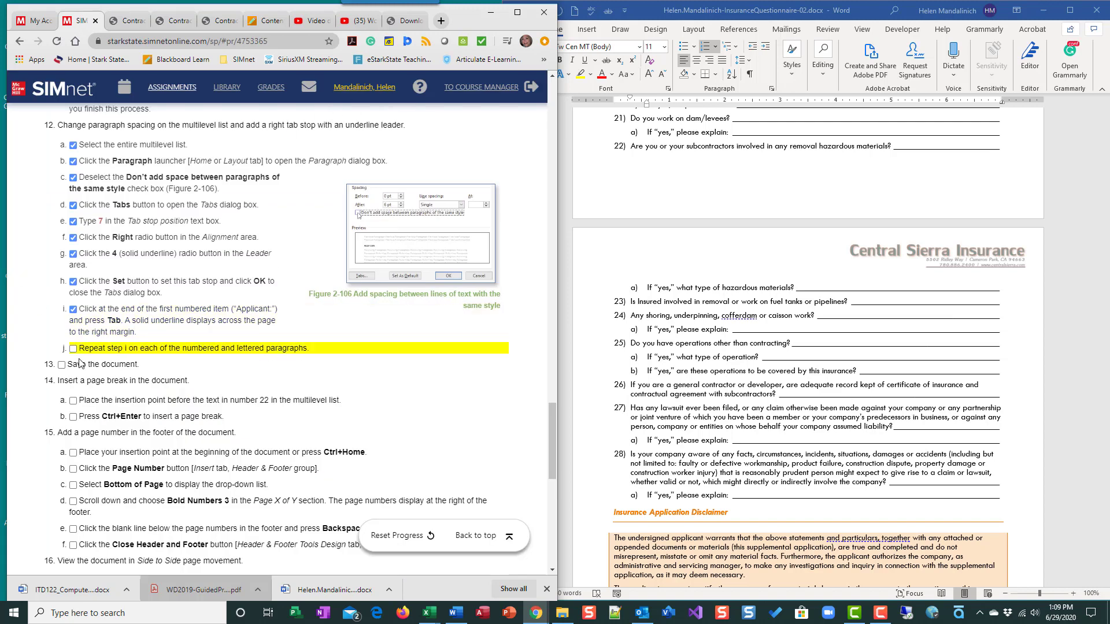
{"action": "left_click", "coordinate": [73, 348]}
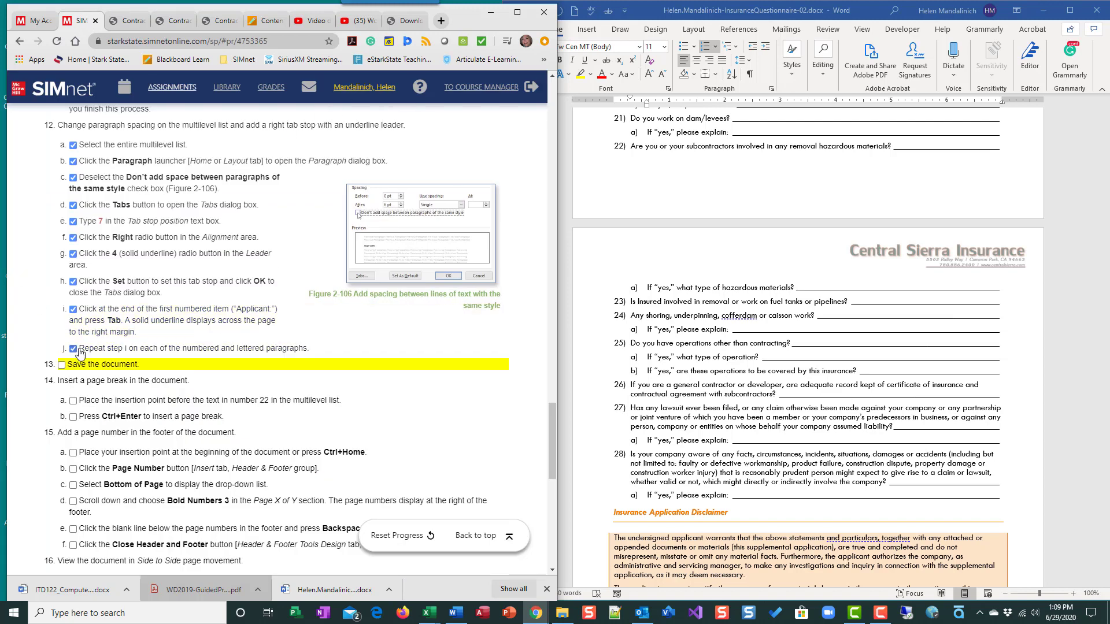
Step: Switch to Word, save the insurance questionnaire document, and bring the upcoming SIMnet instructions into view
{"action": "left_click", "coordinate": [713, 324]}
{"action": "left_click", "coordinate": [517, 11]}
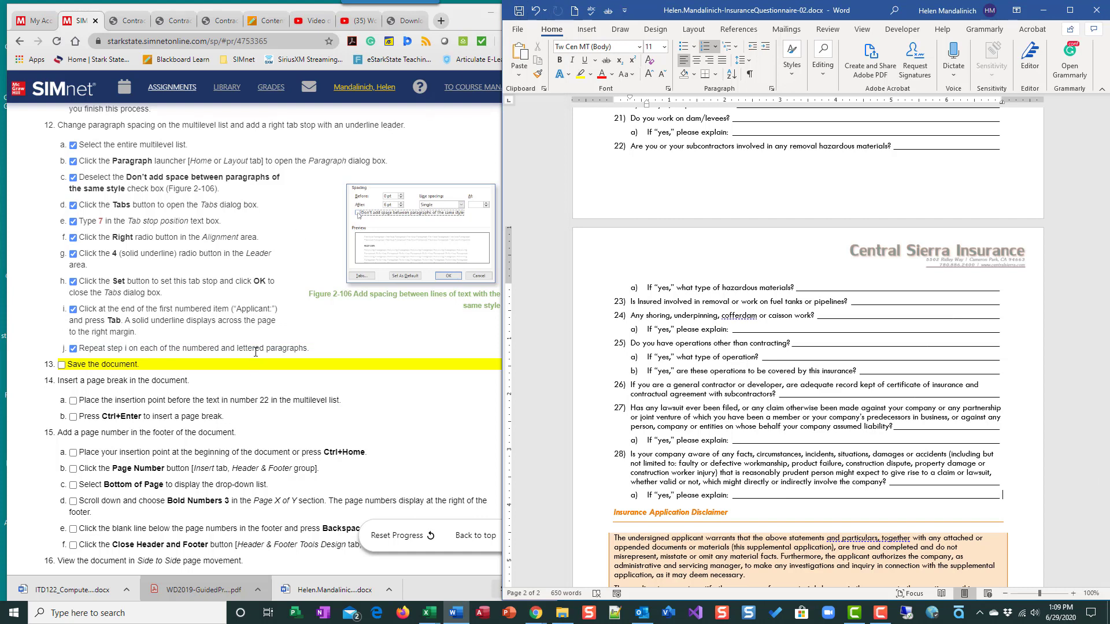
{"action": "scroll", "coordinate": [174, 324], "scroll_direction": "down", "scroll_amount": 2}
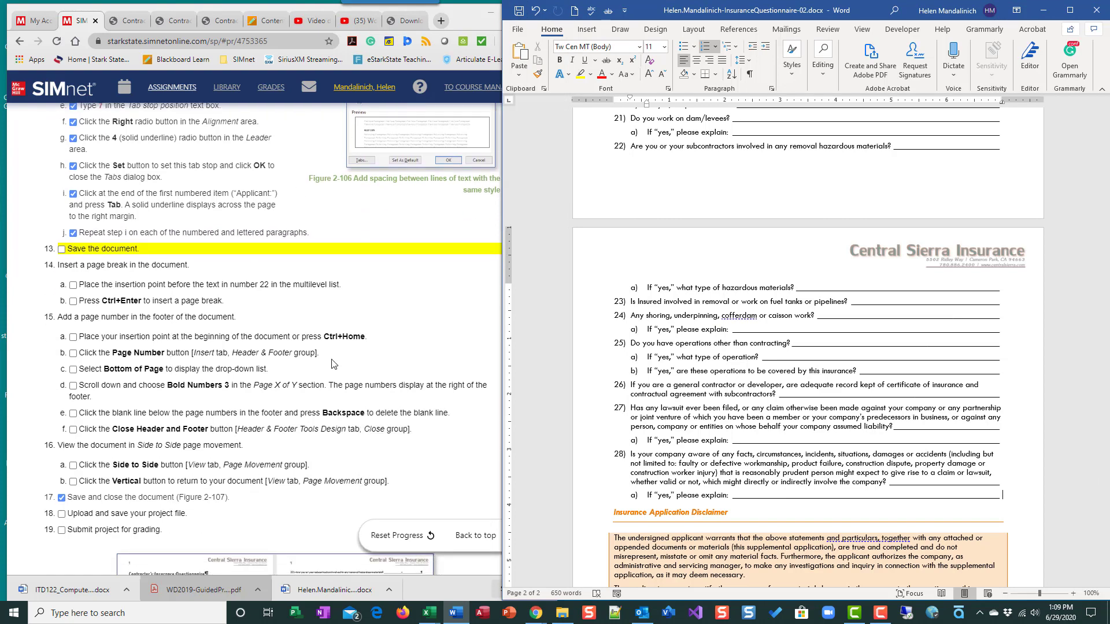